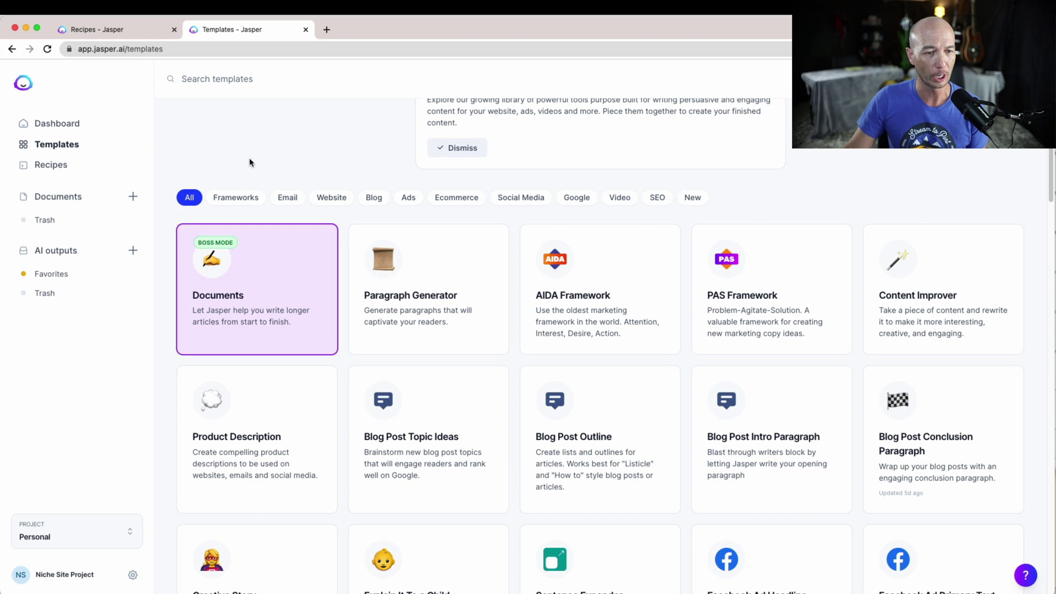
# Go to Jasper's Recipes page and scroll to the featured recipes, including The Idea Factory
pyautogui.click(52, 166)
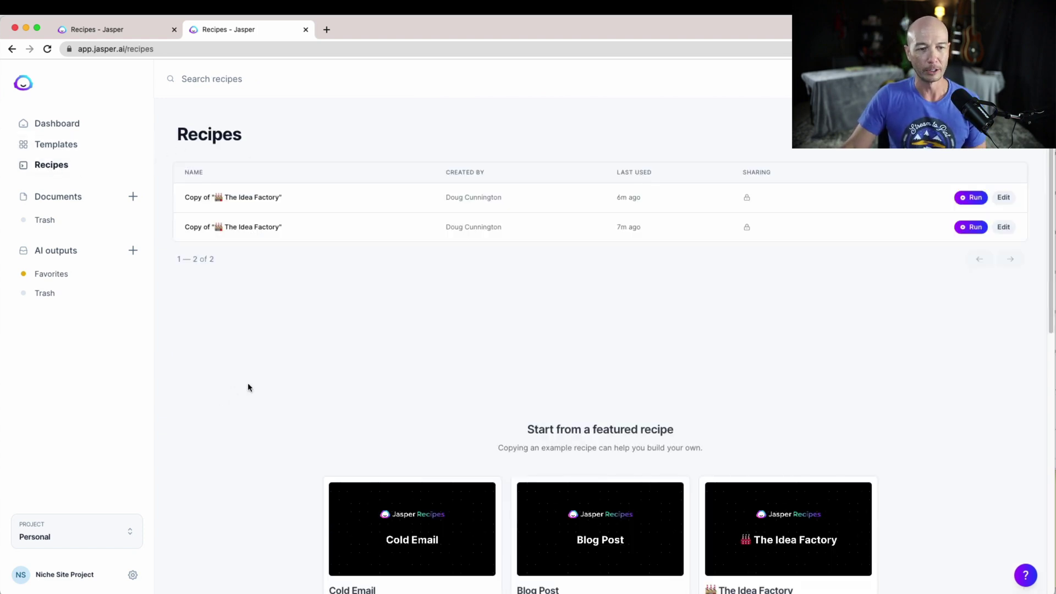
pyautogui.scroll(-5, 248, 388)
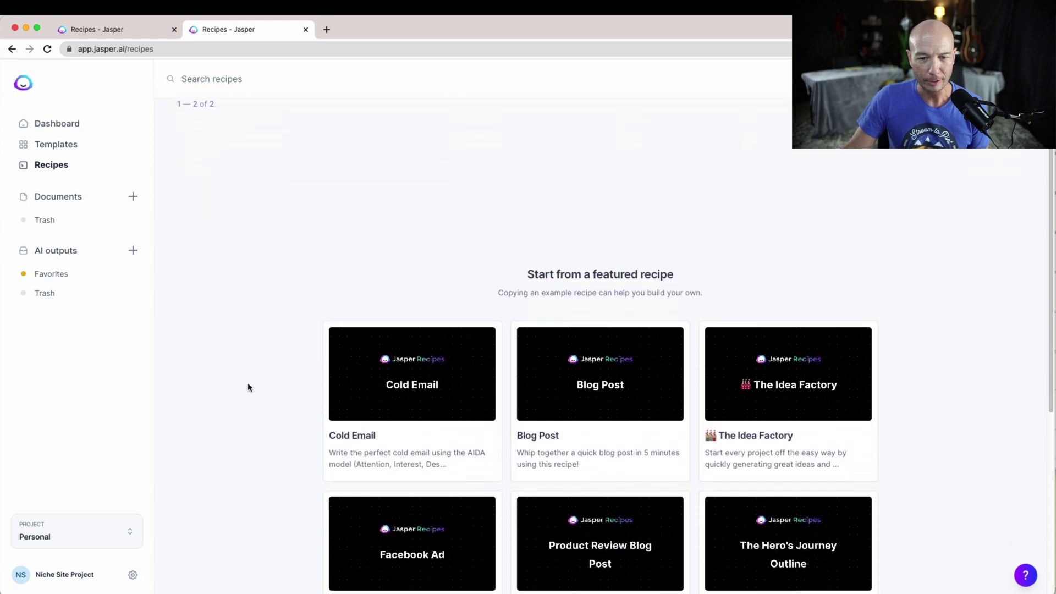
pyautogui.scroll(-1, 247, 387)
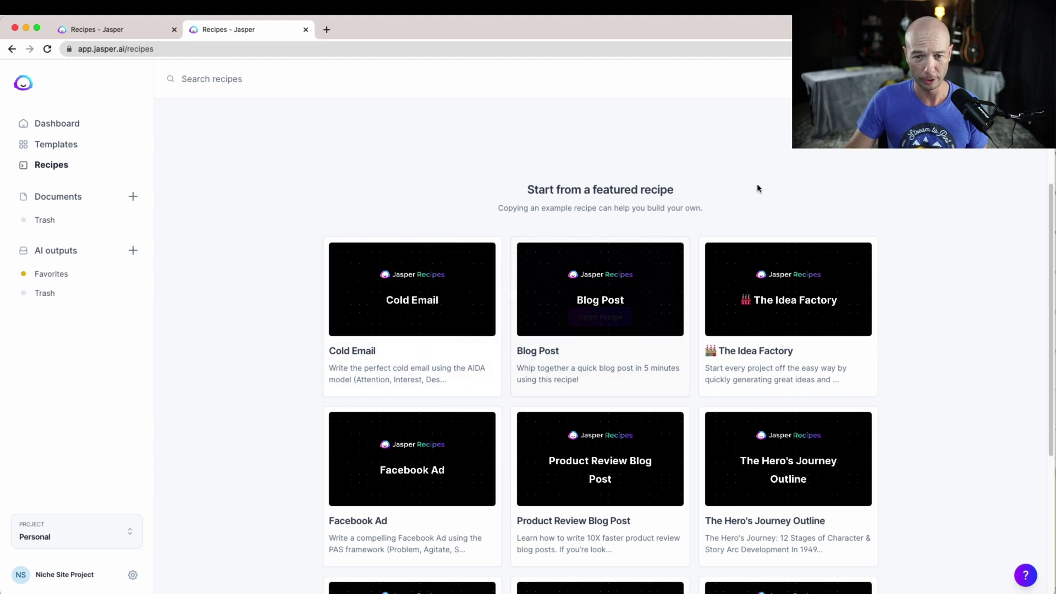
# Open The Idea Factory recipe page, view the 'What are Jasper Recipes?' article, and return
pyautogui.moveTo(820, 260)
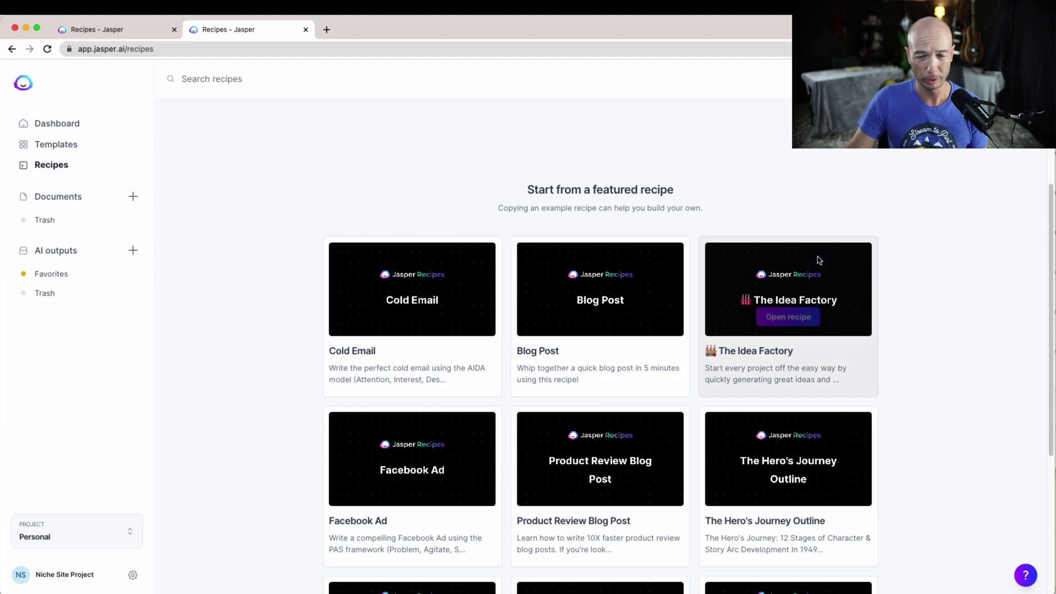
pyautogui.click(790, 317)
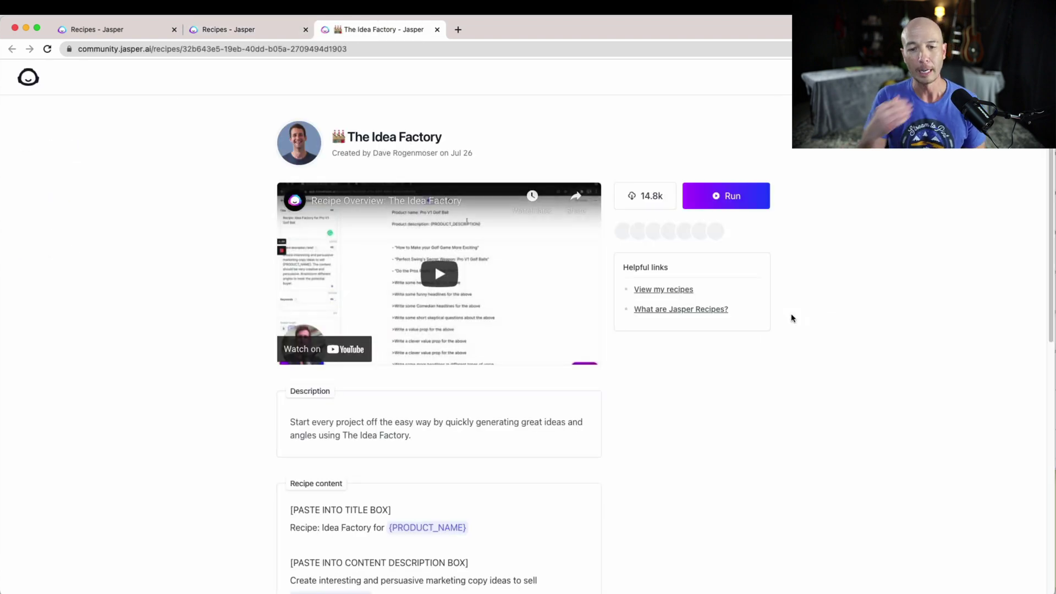
pyautogui.click(685, 310)
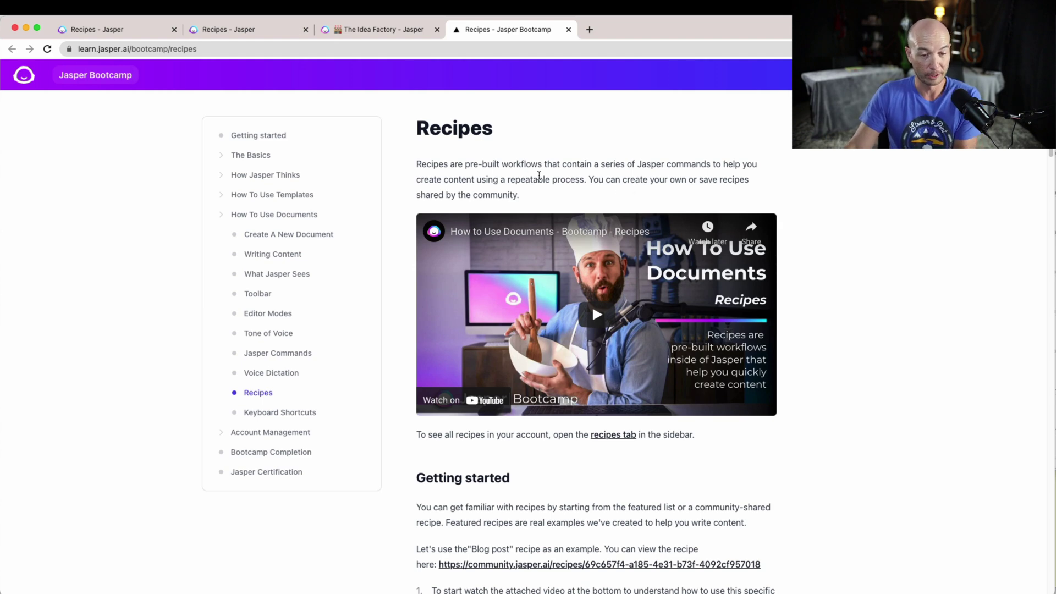
pyautogui.click(393, 33)
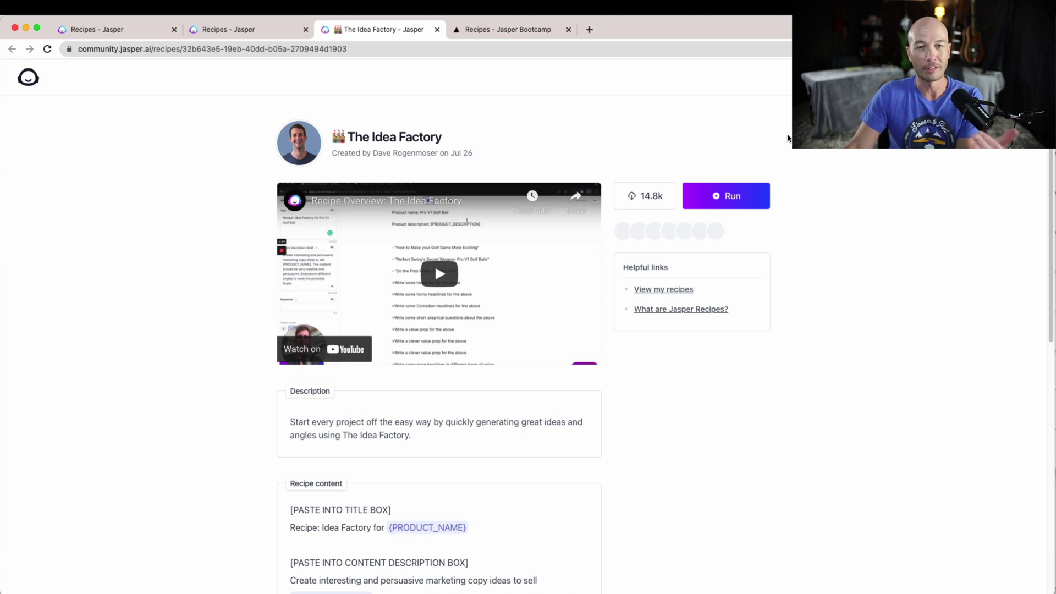
# Run The Idea Factory recipe to create a new document holding its prompts
pyautogui.click(723, 197)
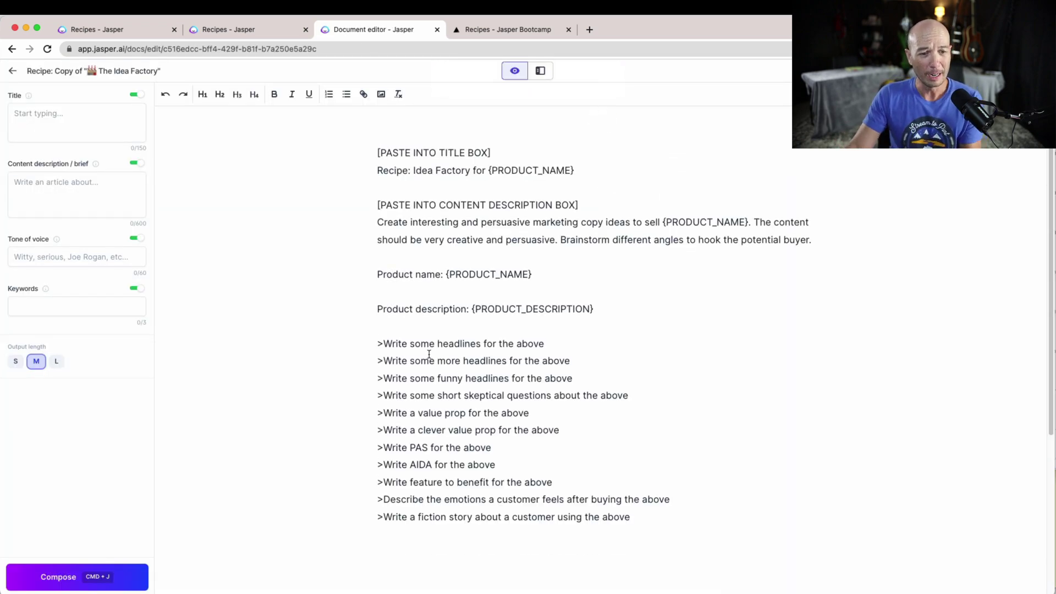
pyautogui.moveTo(365, 344); pyautogui.dragTo(671, 512)
pyautogui.click(626, 442)
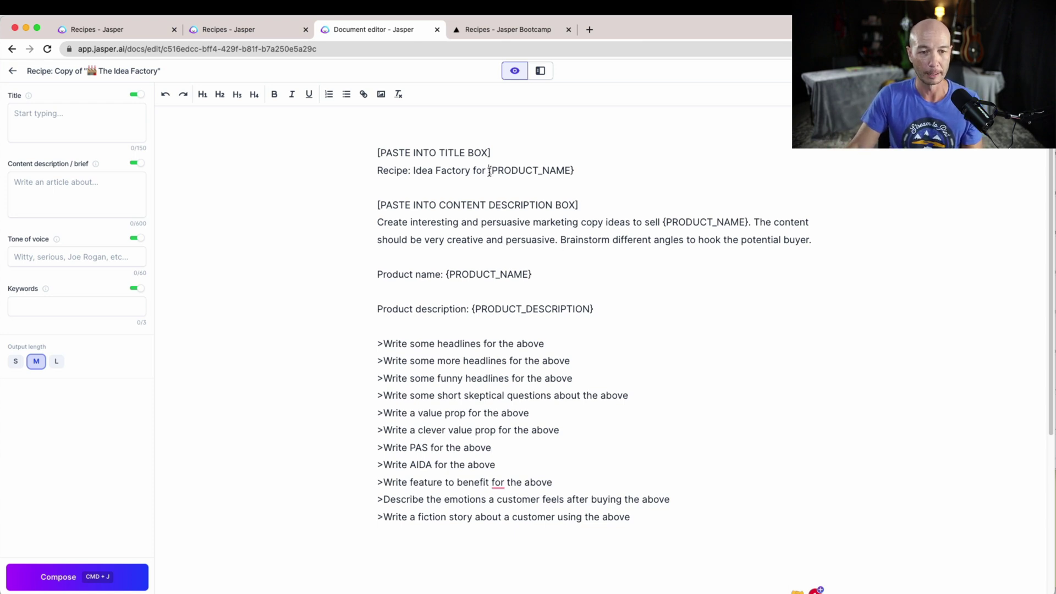
# Replace both {PRODUCT_NAME} placeholders with Jasper AI in the recipe line and content description
pyautogui.moveTo(489, 171); pyautogui.dragTo(576, 173)
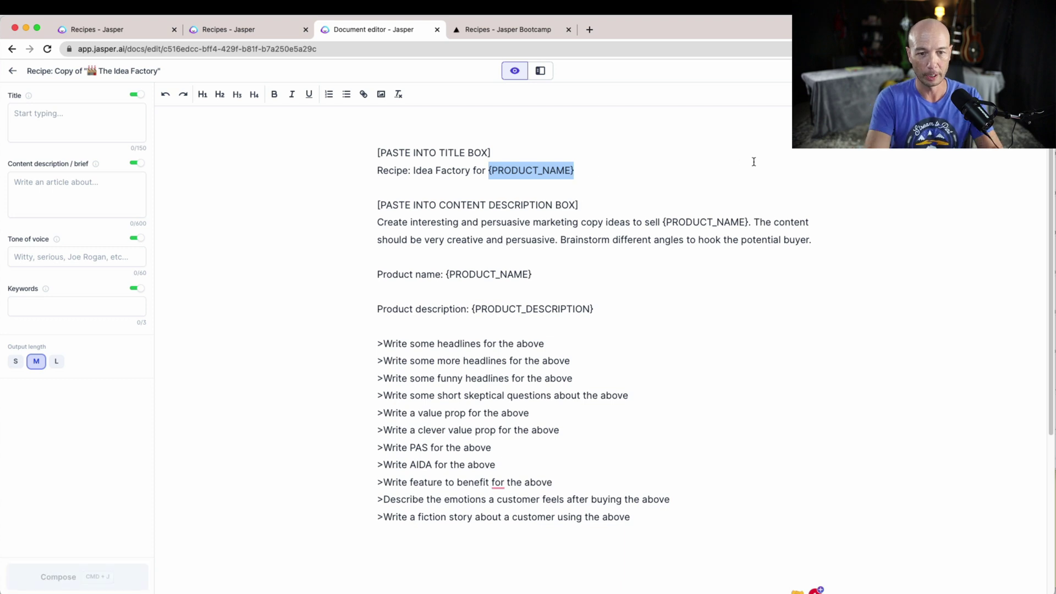
pyautogui.write('J')
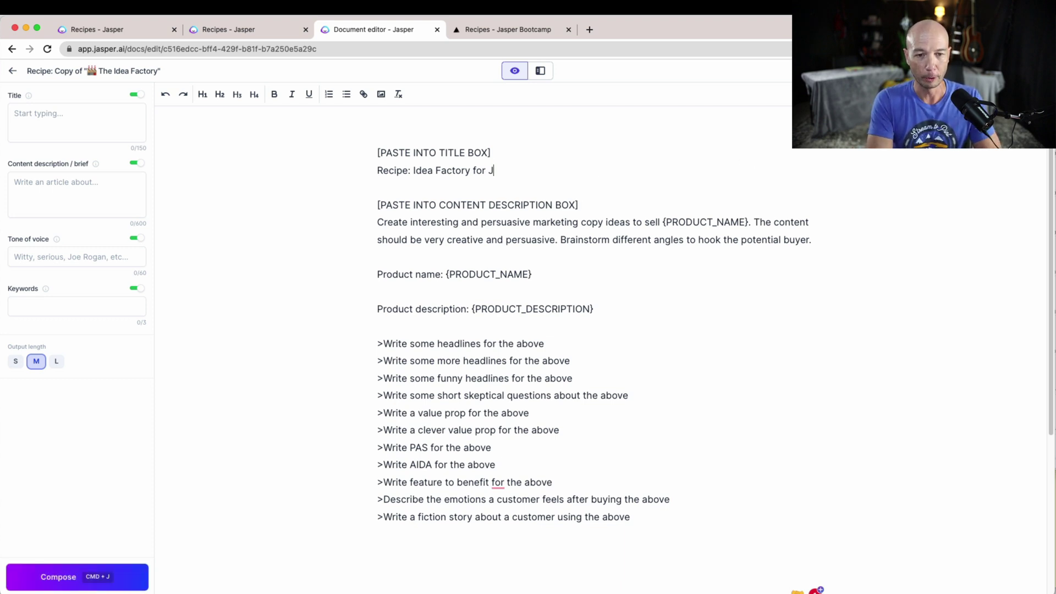
pyautogui.write('asper AI')
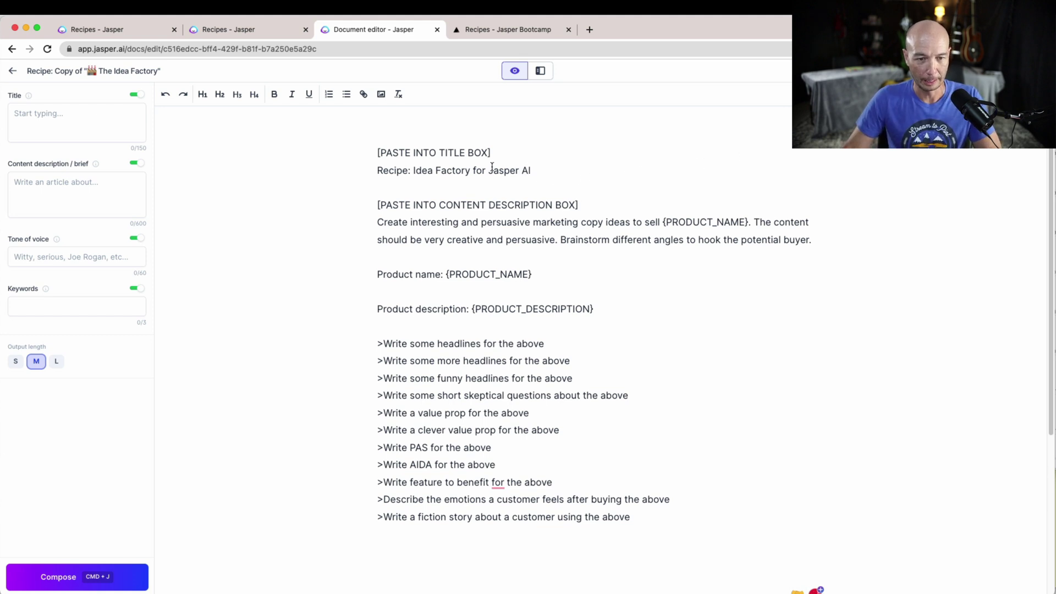
pyautogui.moveTo(489, 171); pyautogui.dragTo(530, 172)
pyautogui.press('super+c')
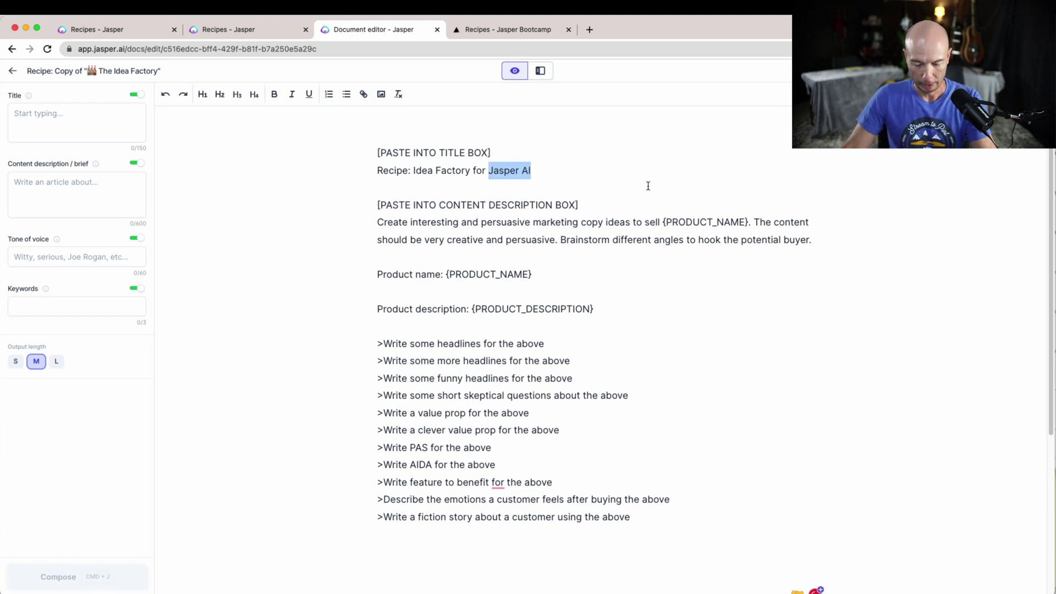
pyautogui.moveTo(664, 221); pyautogui.dragTo(748, 223)
pyautogui.press('super+v')
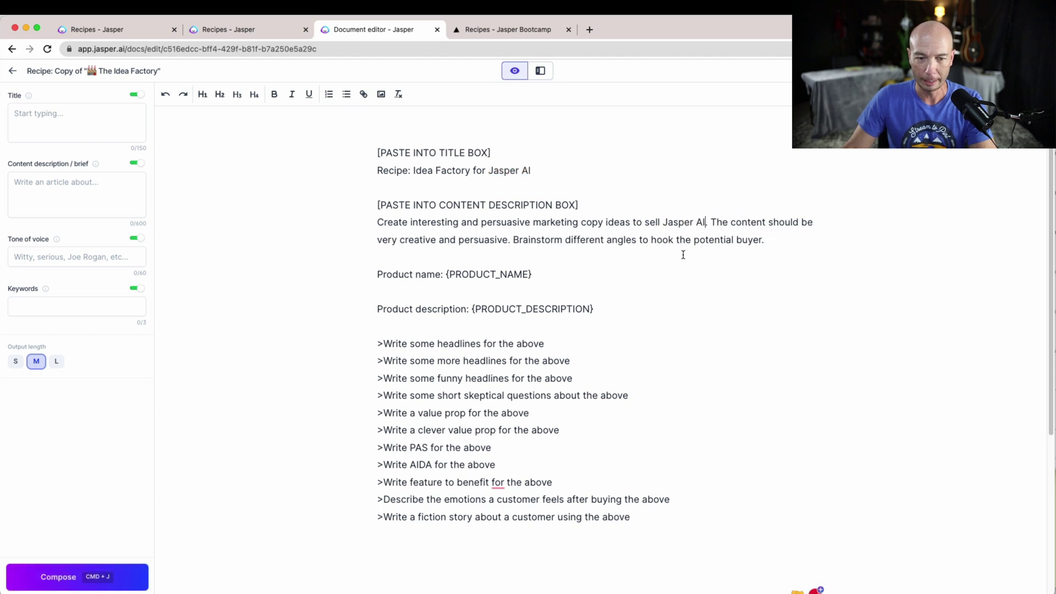
# Copy the full 'Recipe: Idea Factory for Jasper AI' title line
pyautogui.moveTo(378, 153); pyautogui.dragTo(516, 156)
pyautogui.moveTo(396, 171); pyautogui.dragTo(548, 173)
pyautogui.press('super+c')
# Fill Title with the recipe line, paste the brief into Content description, and set tone 'witty and funny and informative'
pyautogui.click(79, 128)
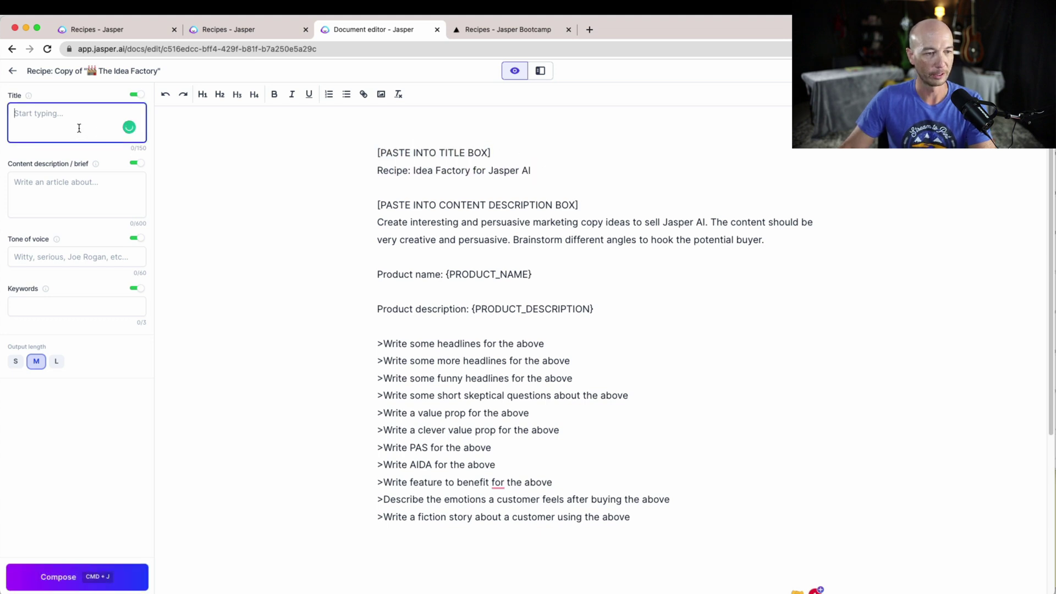
pyautogui.press('super+v')
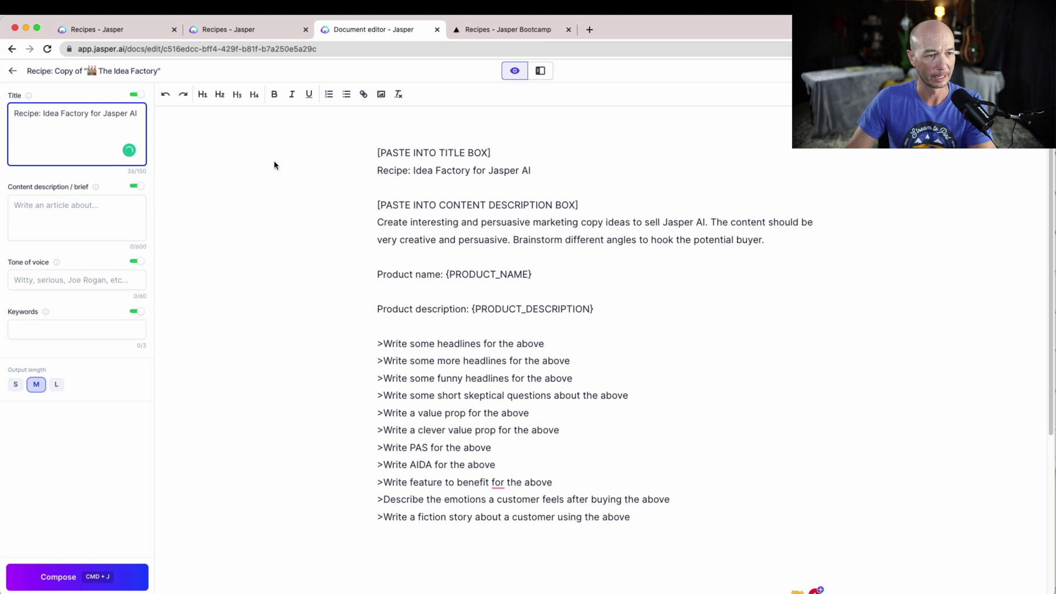
pyautogui.moveTo(376, 222); pyautogui.dragTo(841, 235)
pyautogui.press('super+c')
pyautogui.click(67, 219)
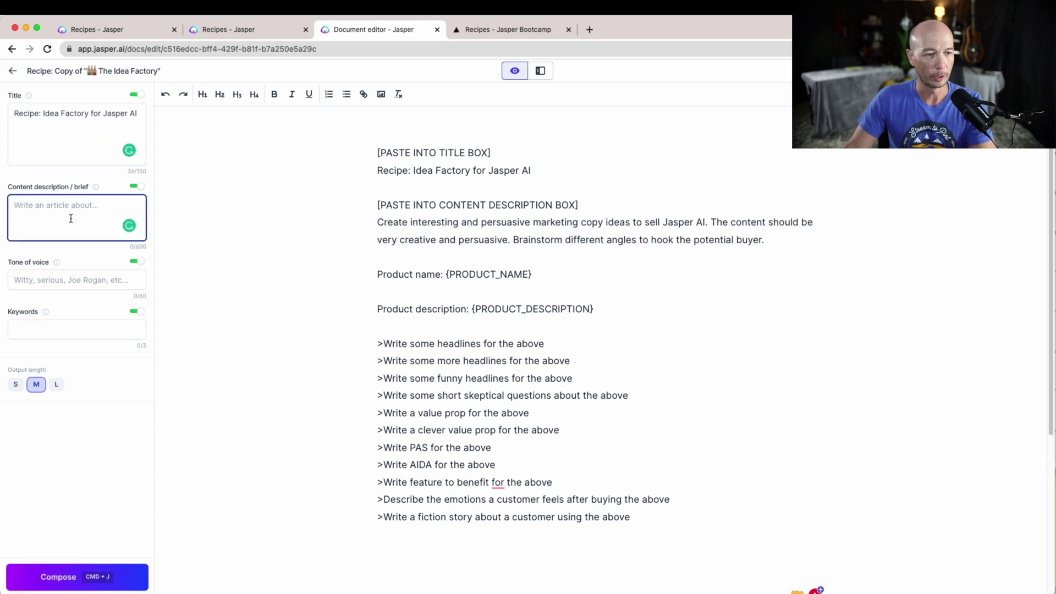
pyautogui.press('super+v')
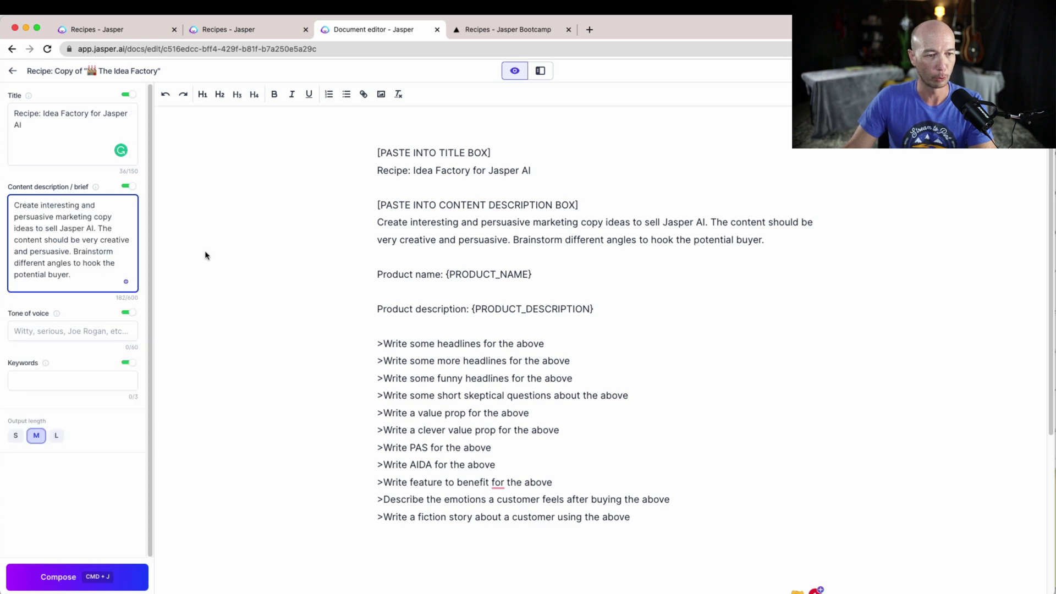
pyautogui.press('Tab')
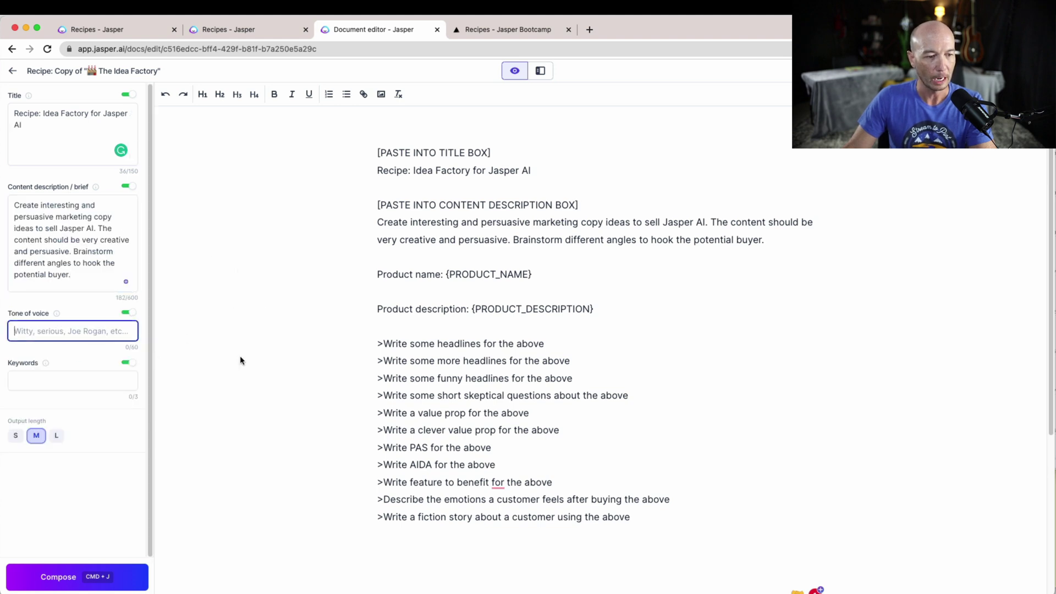
pyautogui.write('witt')
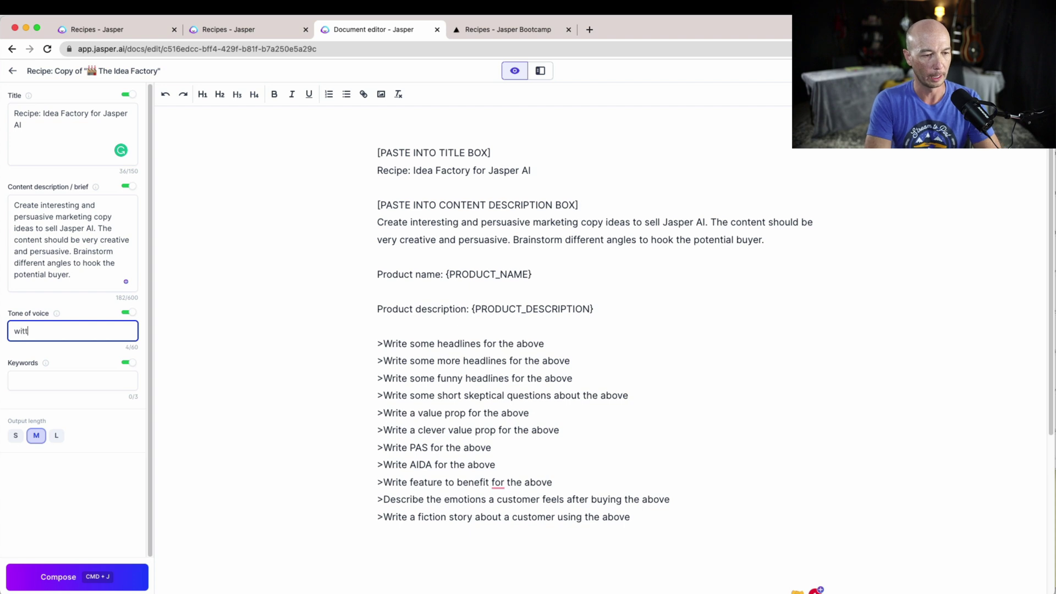
pyautogui.write('y and fu')
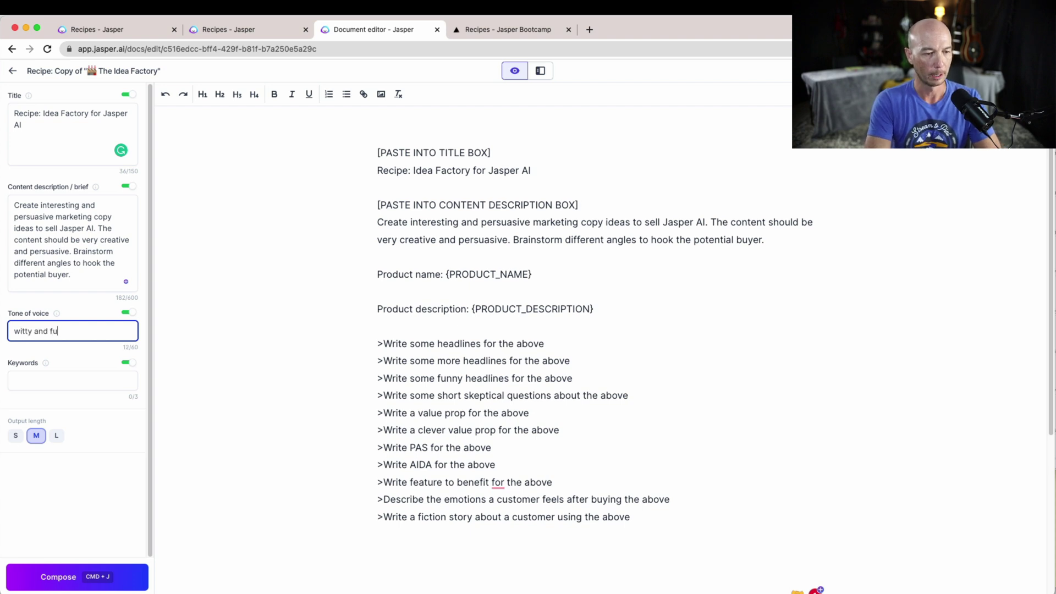
pyautogui.write('nny and in')
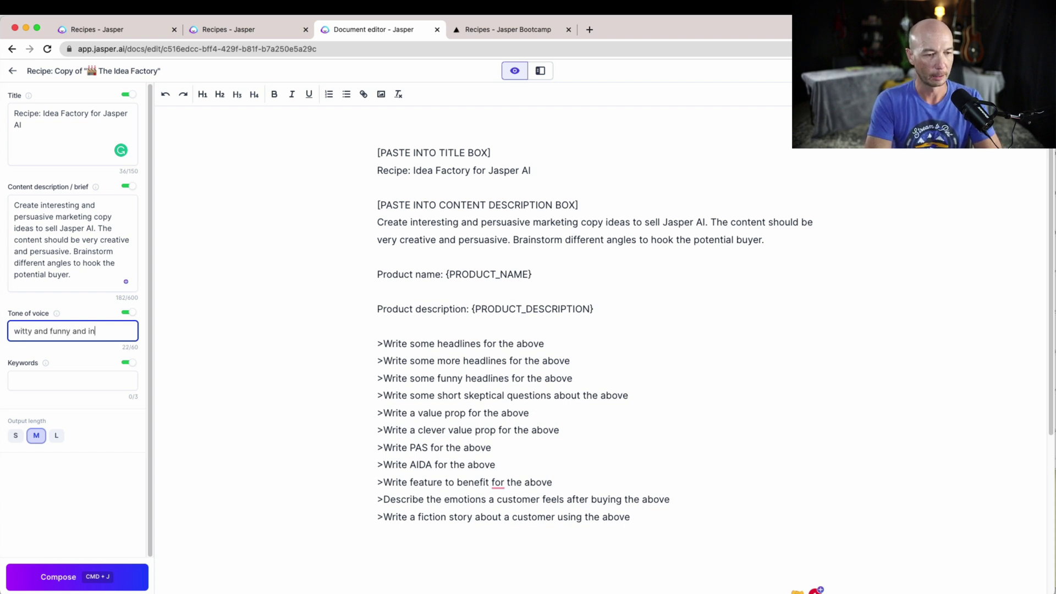
pyautogui.write('formati')
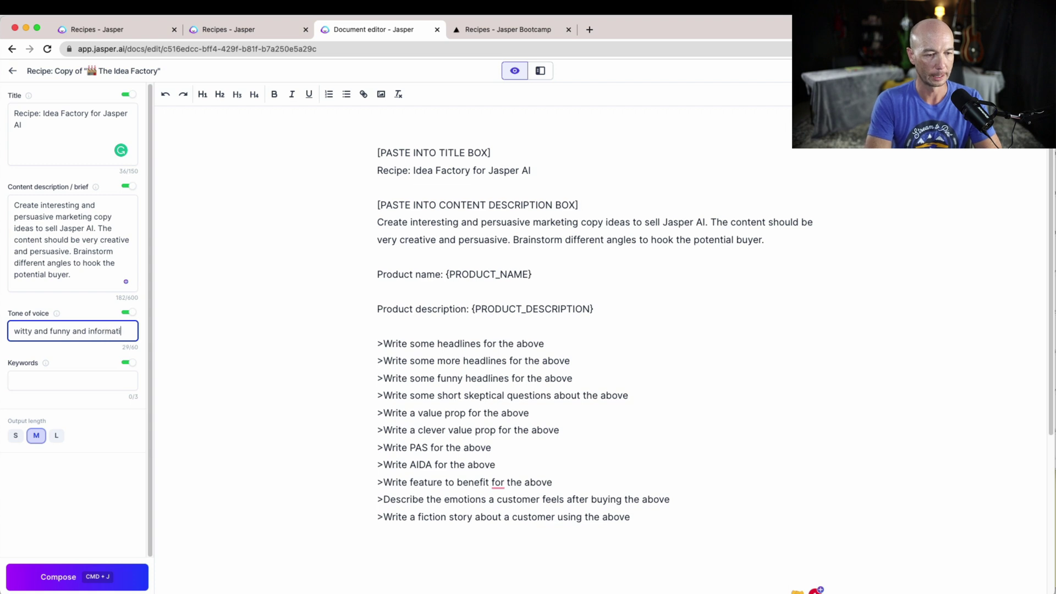
pyautogui.write('ve')
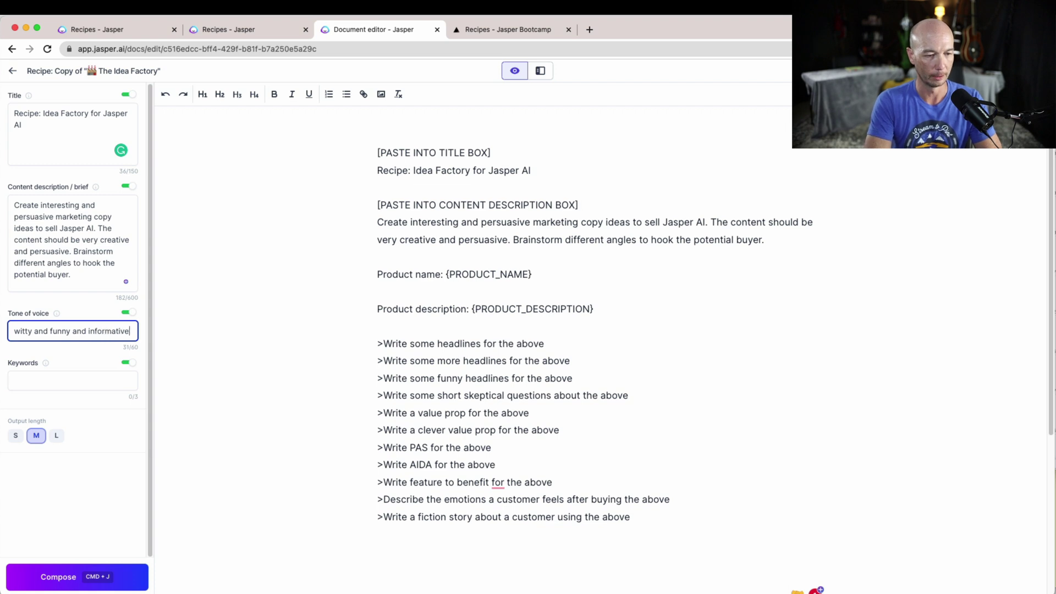
# Add a blank line under the first headlines prompt and try generating headlines there
pyautogui.click(354, 344)
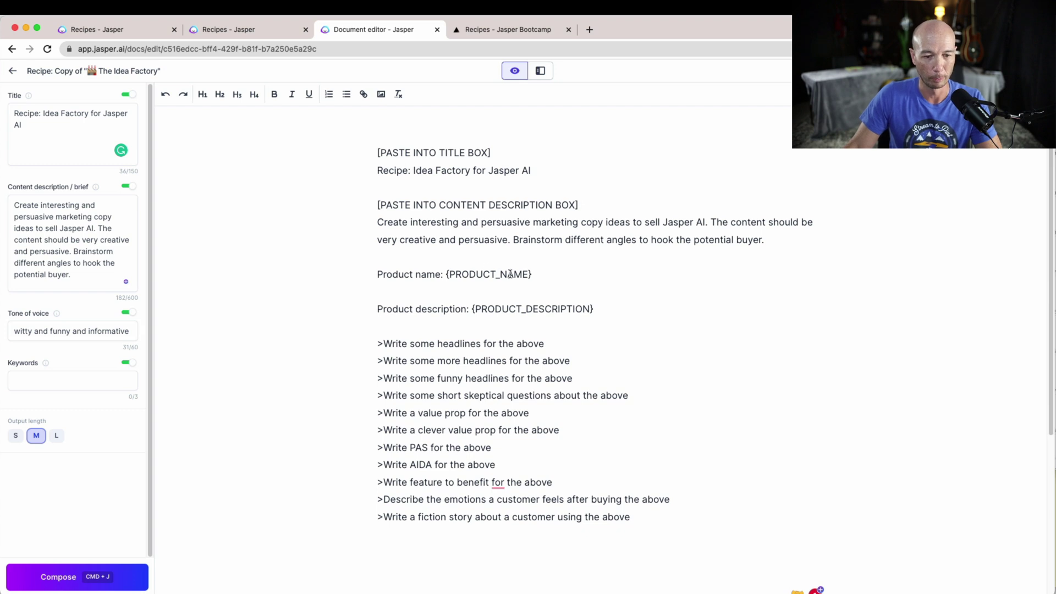
pyautogui.scroll(-3, 510, 274)
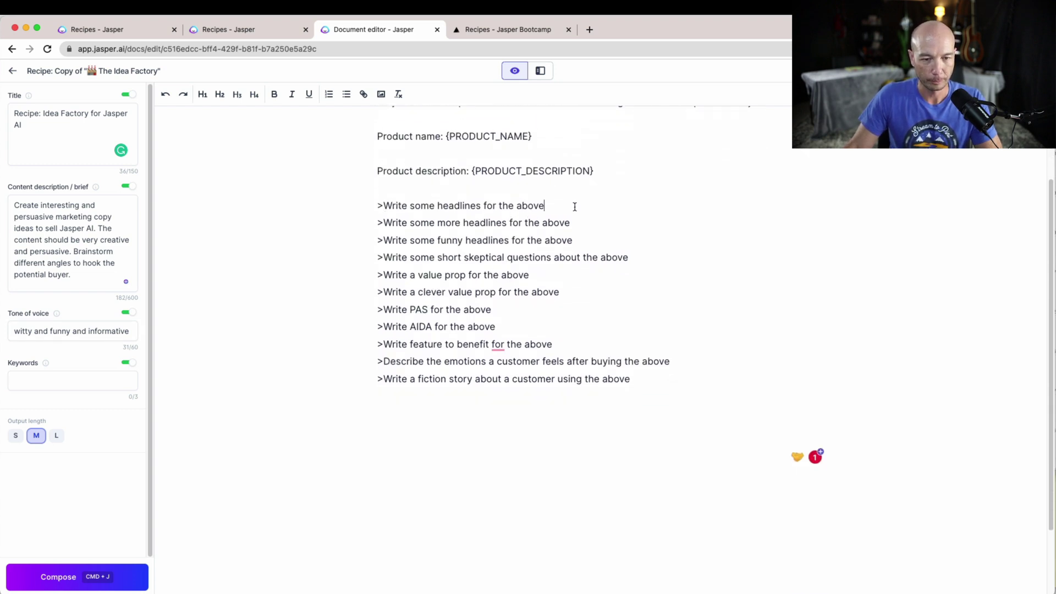
pyautogui.press('Return')
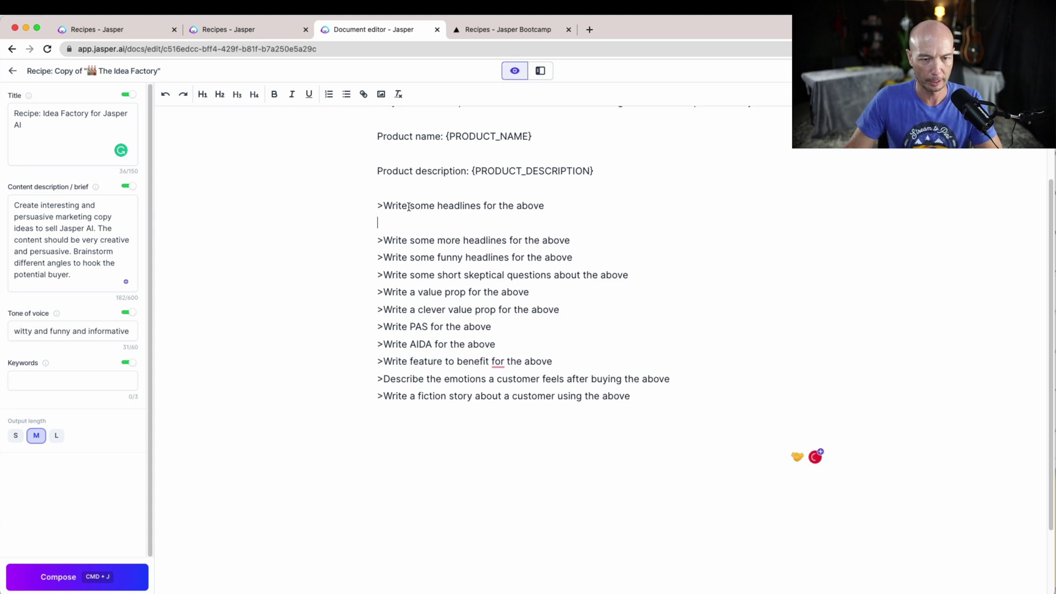
pyautogui.scroll(3, 404, 212)
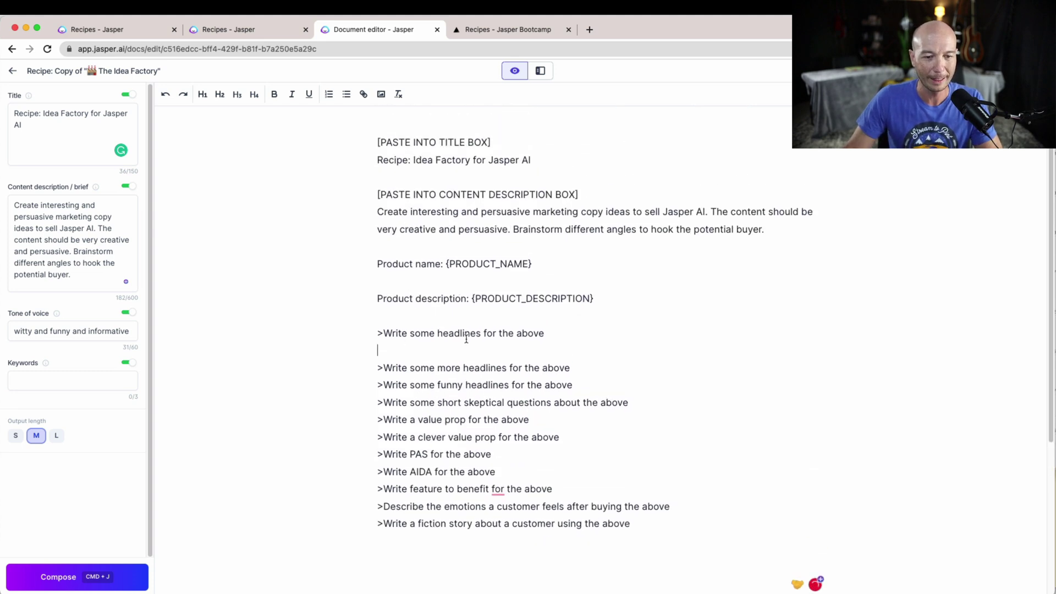
pyautogui.scroll(-2, 473, 336)
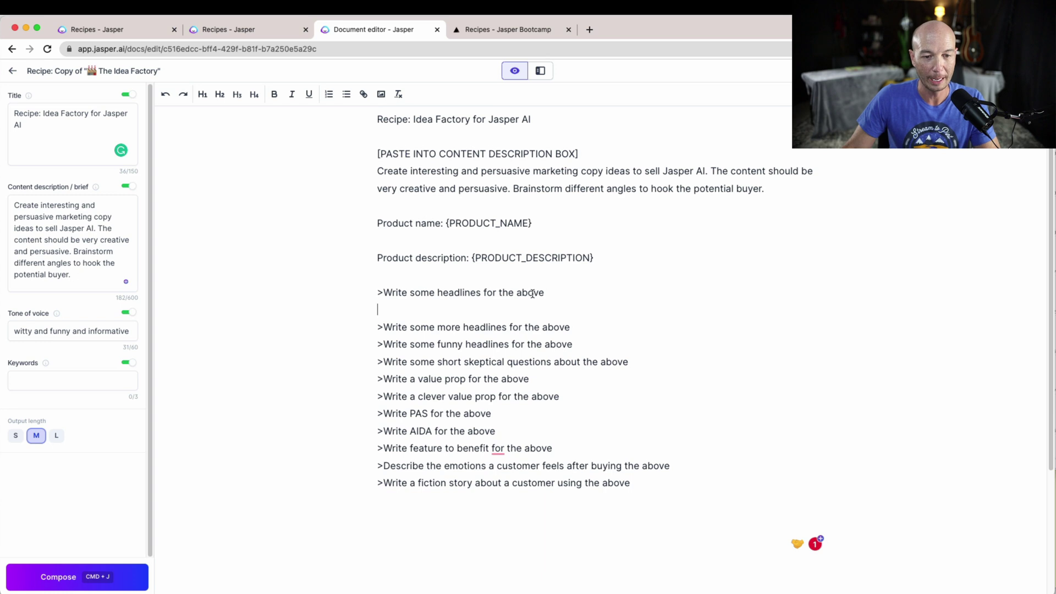
pyautogui.click(44, 580)
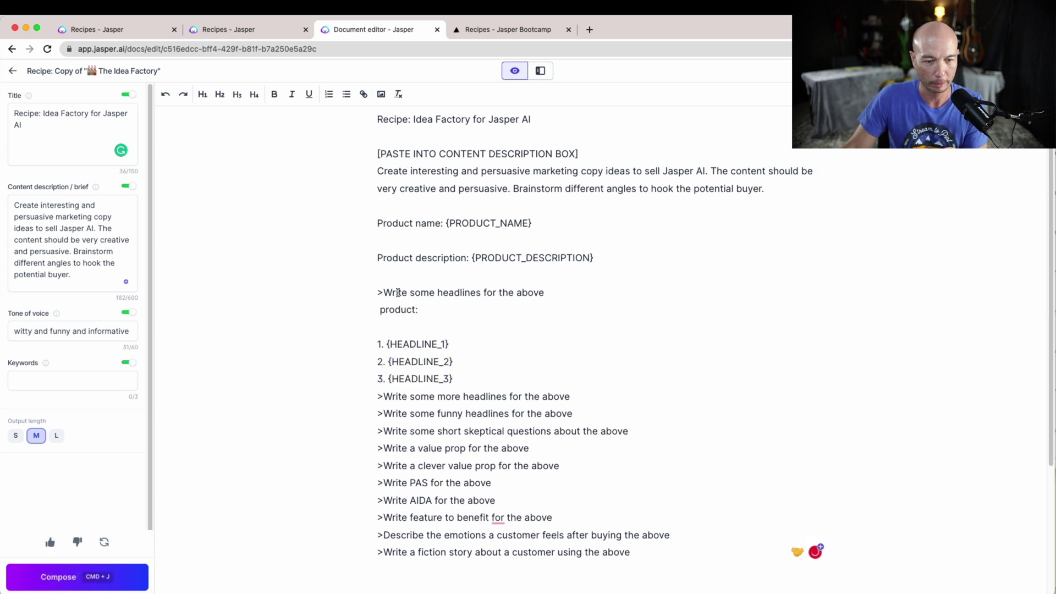
# Delete the placeholder text beneath the first headlines prompt
pyautogui.moveTo(397, 292); pyautogui.dragTo(545, 293)
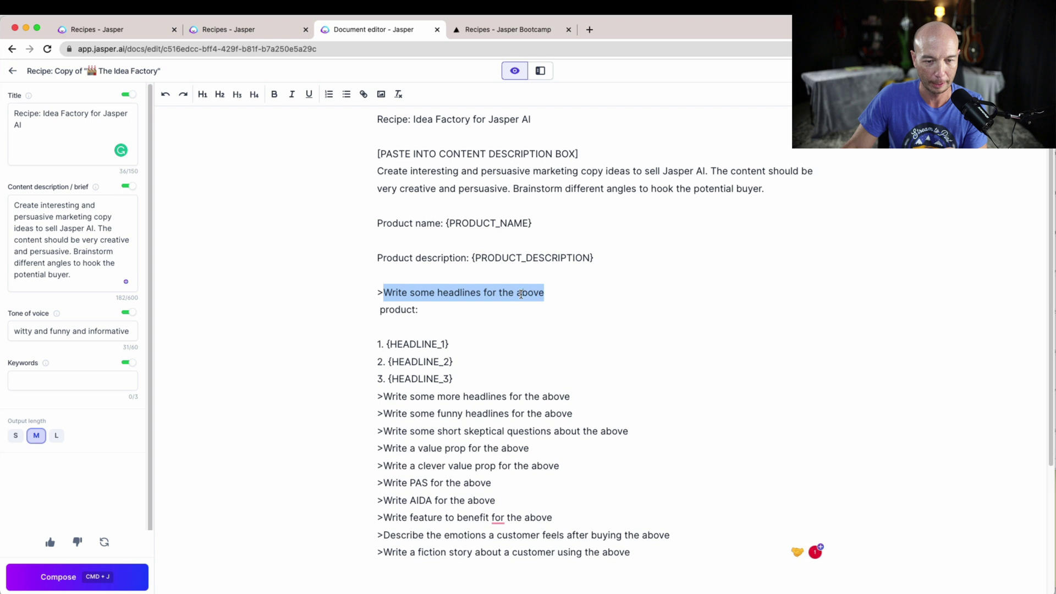
pyautogui.click(65, 585)
pyautogui.click(413, 338)
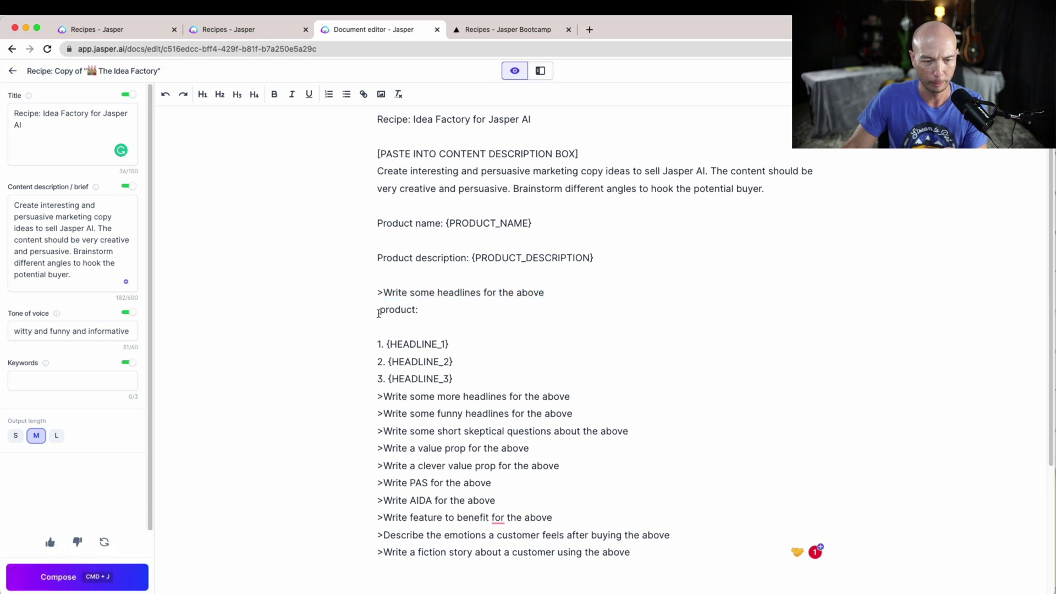
pyautogui.moveTo(379, 314); pyautogui.dragTo(488, 384)
pyautogui.press('BackSpace')
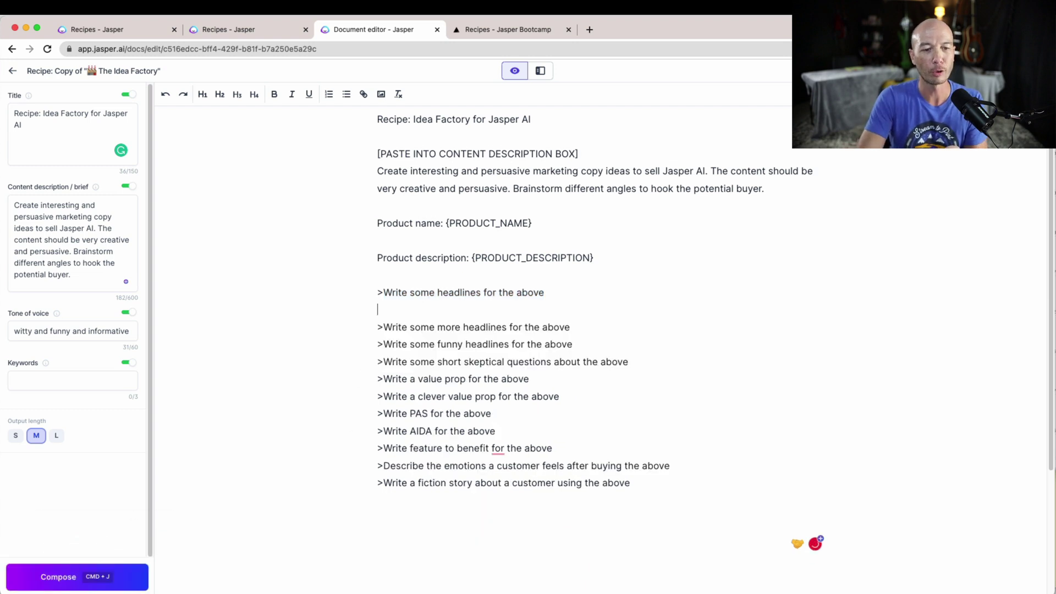
pyautogui.press('BackSpace')
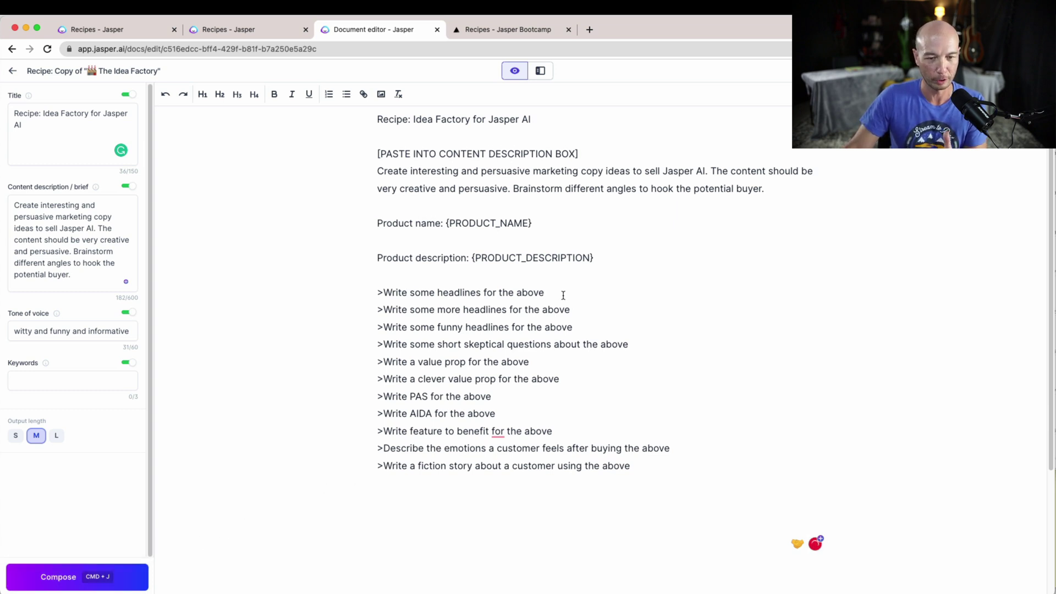
# Generate ten Jasper AI headlines after the prompt and add a new line after the last one
pyautogui.click(42, 578)
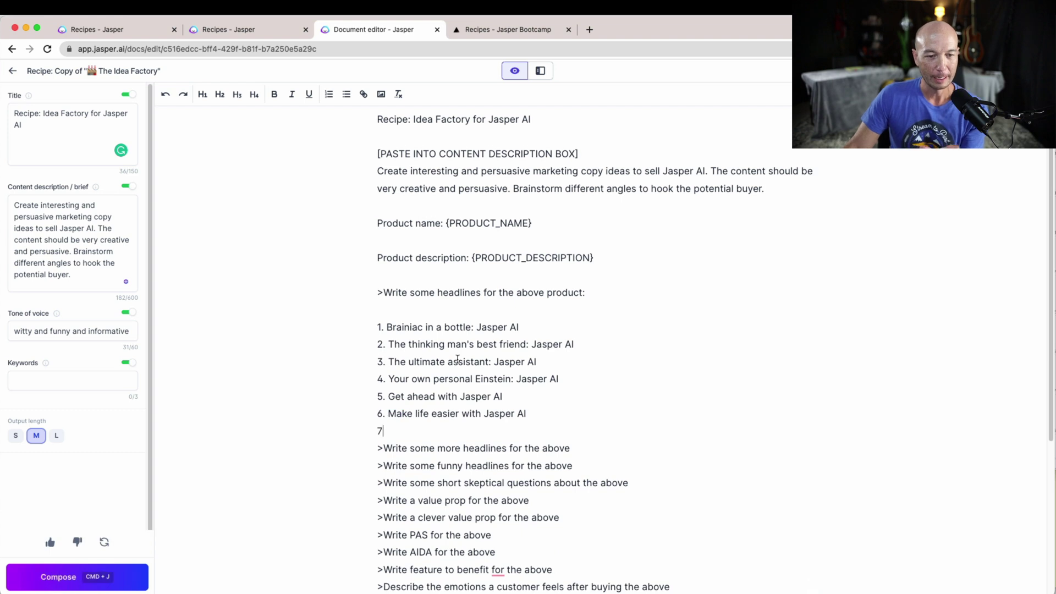
pyautogui.scroll(-3, 587, 328)
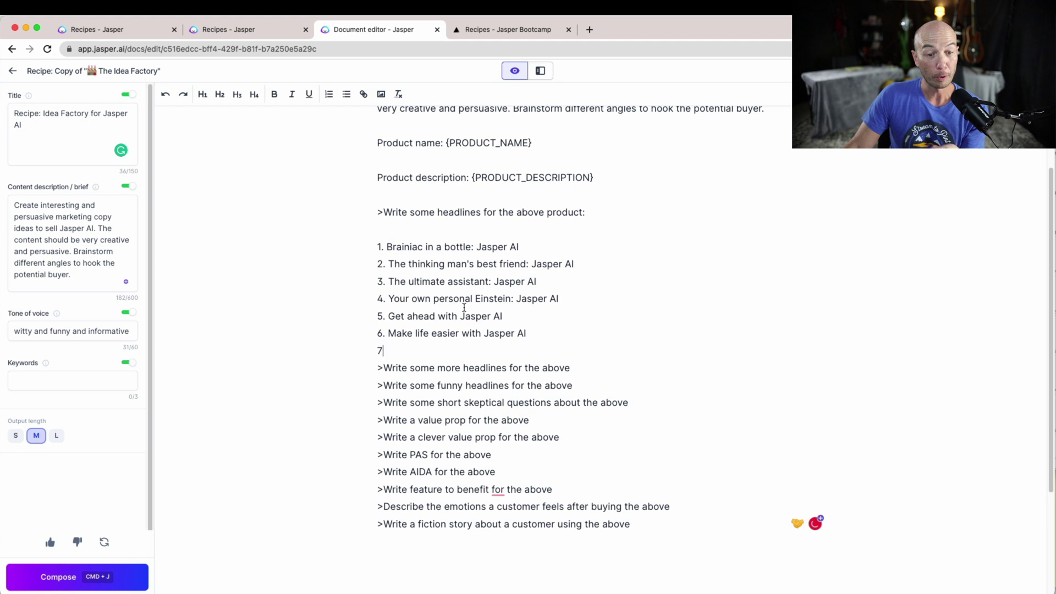
pyautogui.click(87, 572)
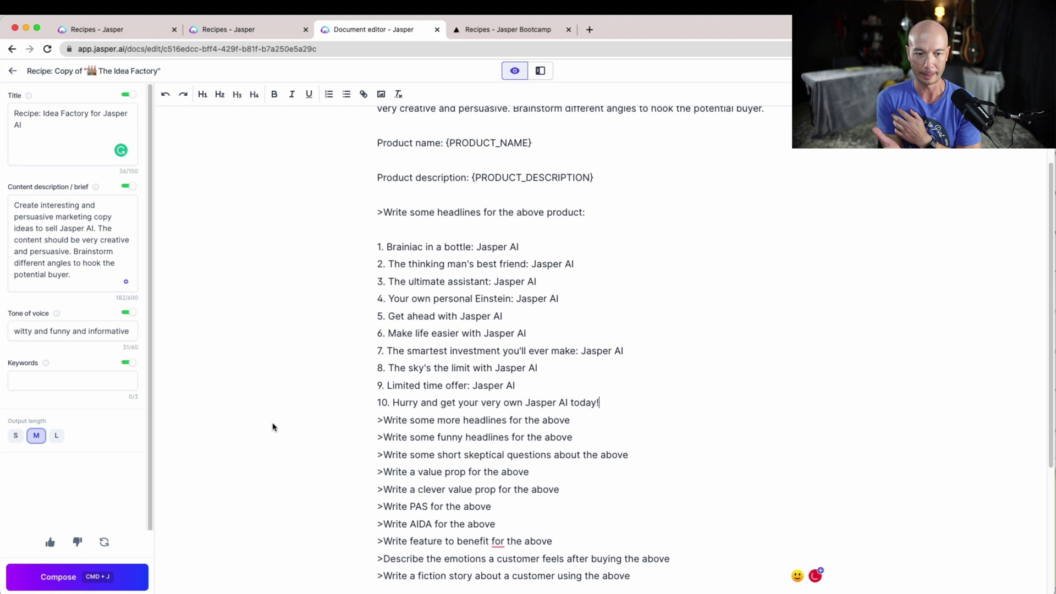
pyautogui.press('Return')
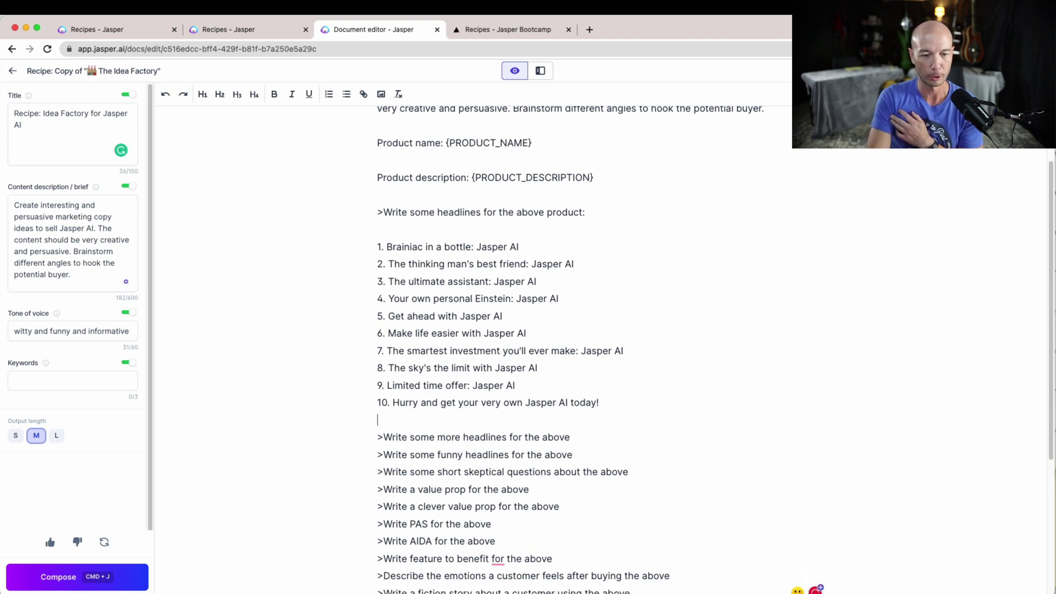
pyautogui.scroll(-5, 297, 391)
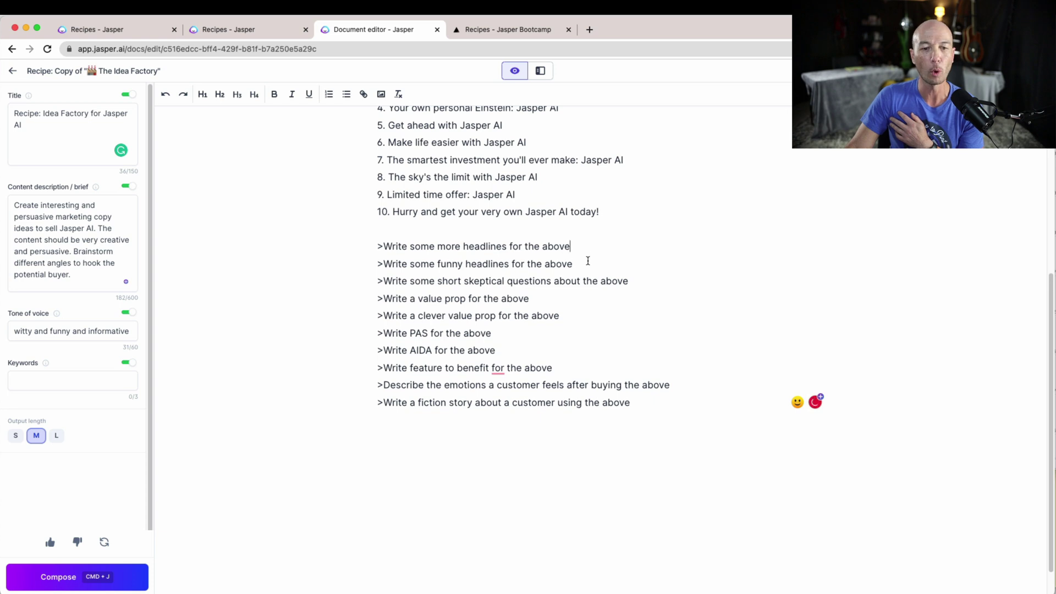
# Generate five funny Jasper AI headlines with Cmd+J after the funny-headlines prompt
pyautogui.click(590, 263)
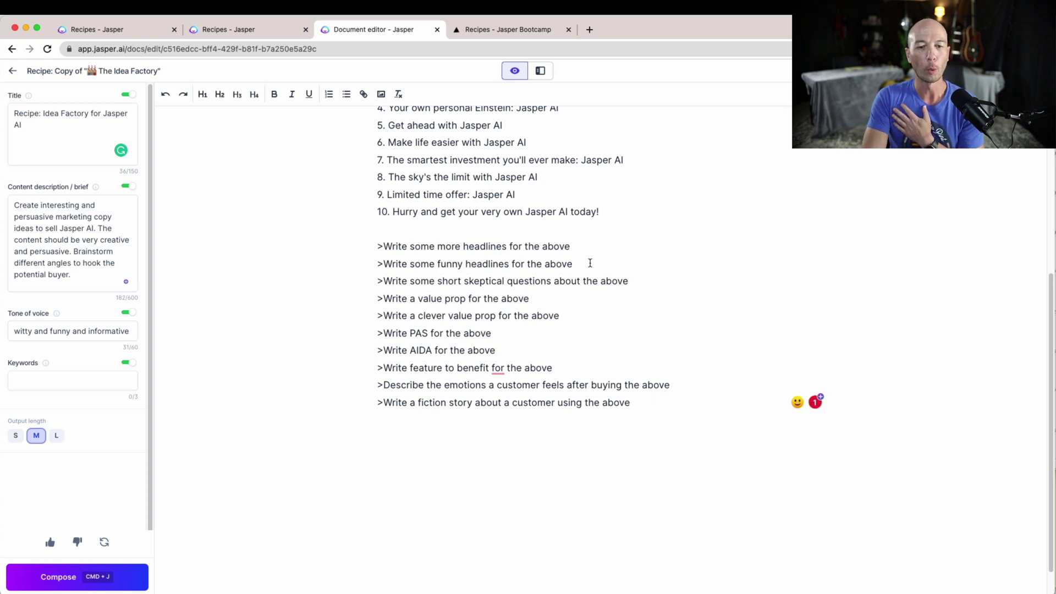
pyautogui.press('super+j')
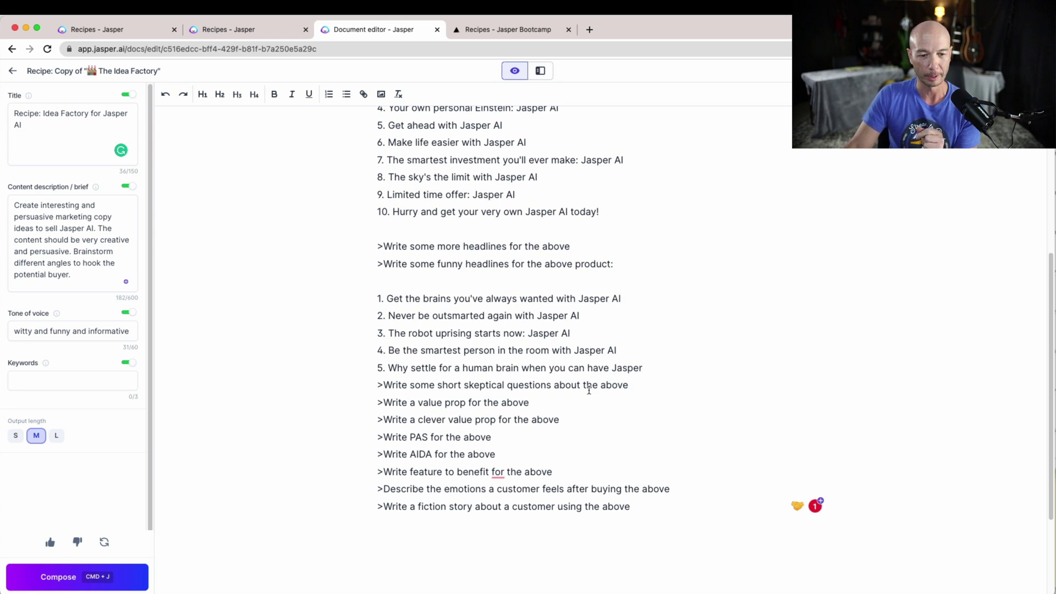
# Insert a blank line after the funny headlines and generate skeptical questions about Jasper AI
pyautogui.click(659, 384)
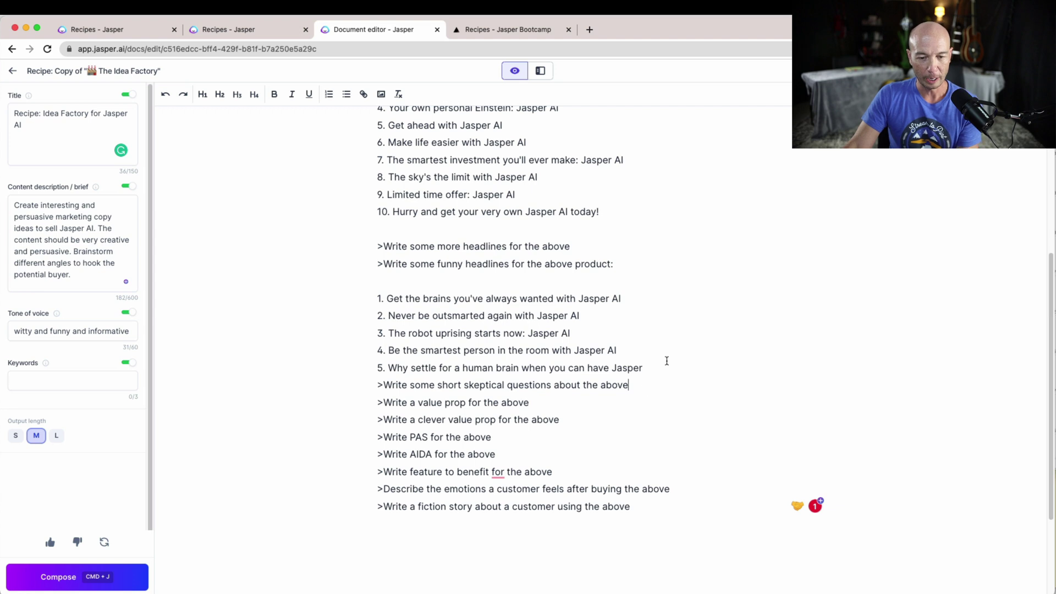
pyautogui.click(667, 364)
pyautogui.press('Return')
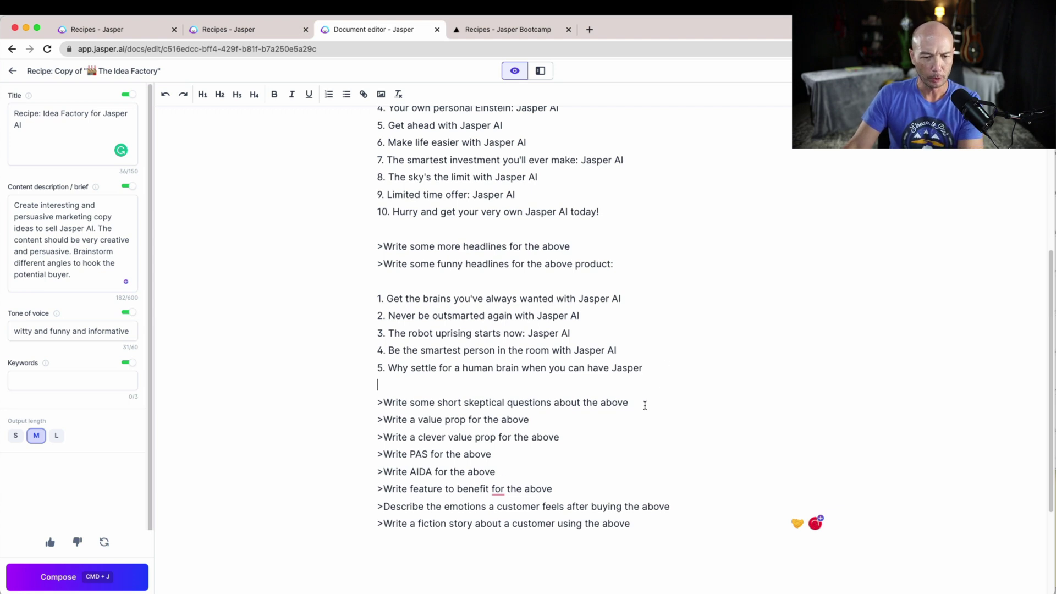
pyautogui.click(645, 405)
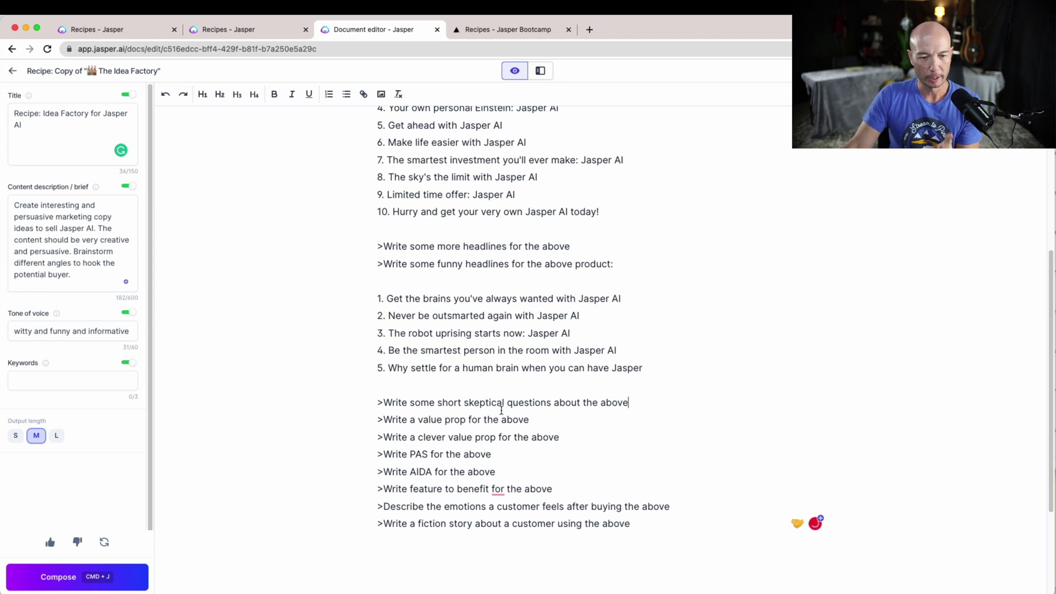
pyautogui.click(34, 578)
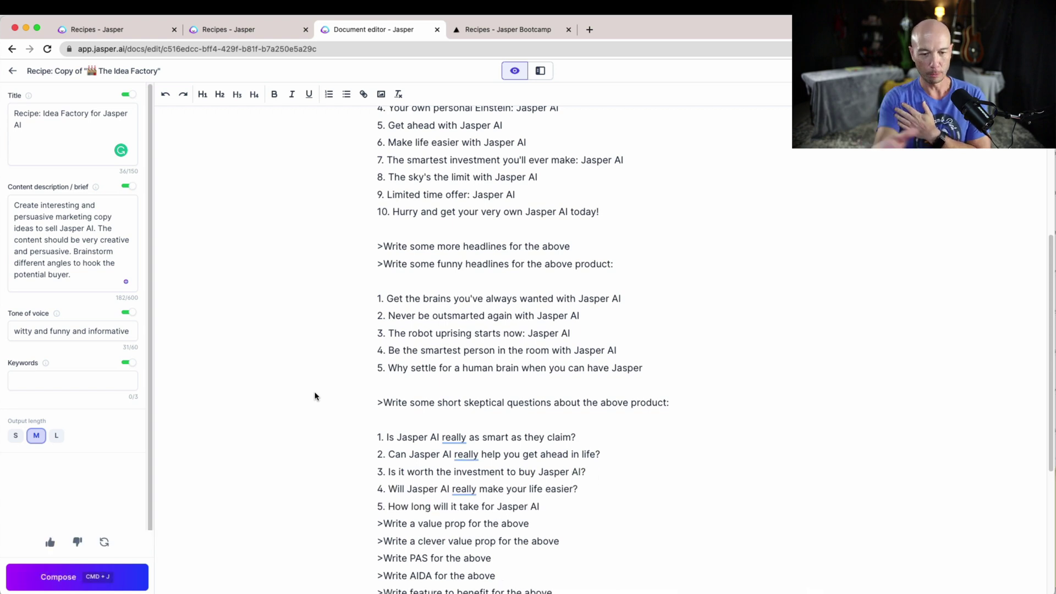
pyautogui.press('Return')
pyautogui.press('Return')
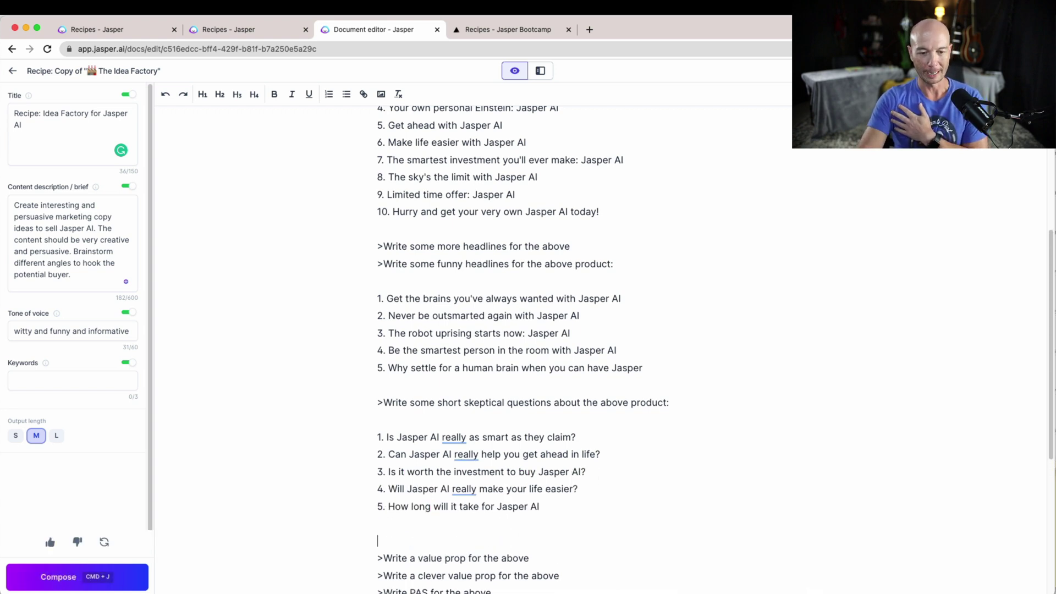
# Complete the unfinished fifth question, extending the list to six skeptical questions
pyautogui.scroll(-5, 318, 402)
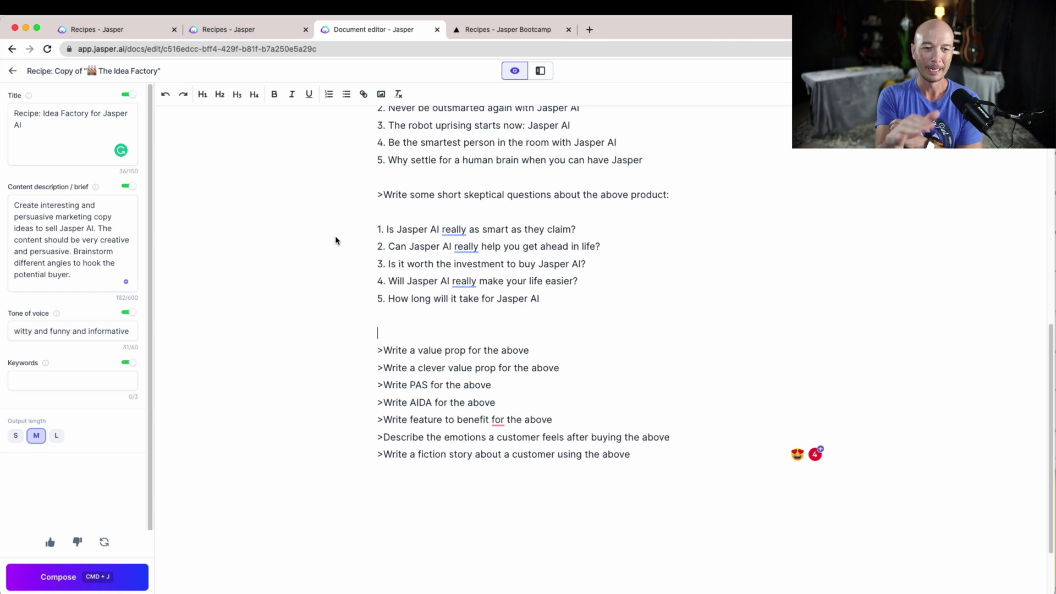
pyautogui.click(468, 266)
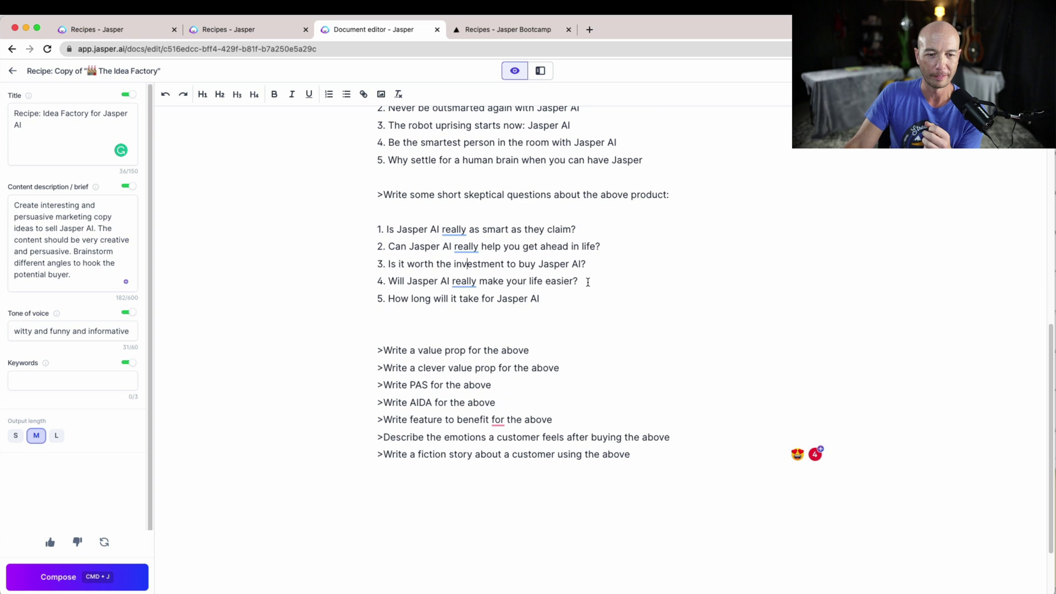
pyautogui.click(560, 302)
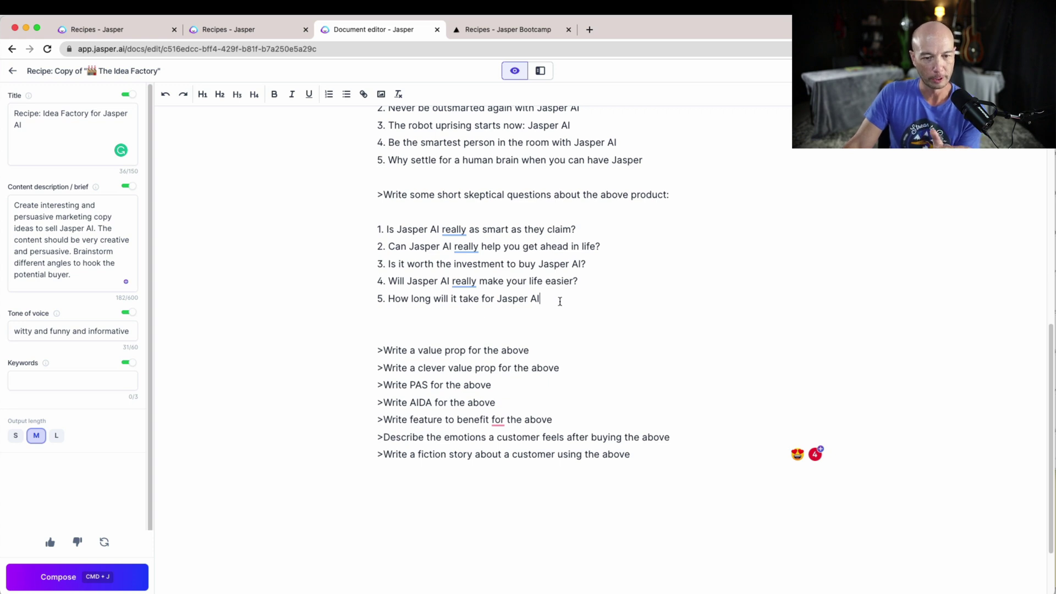
pyautogui.click(34, 575)
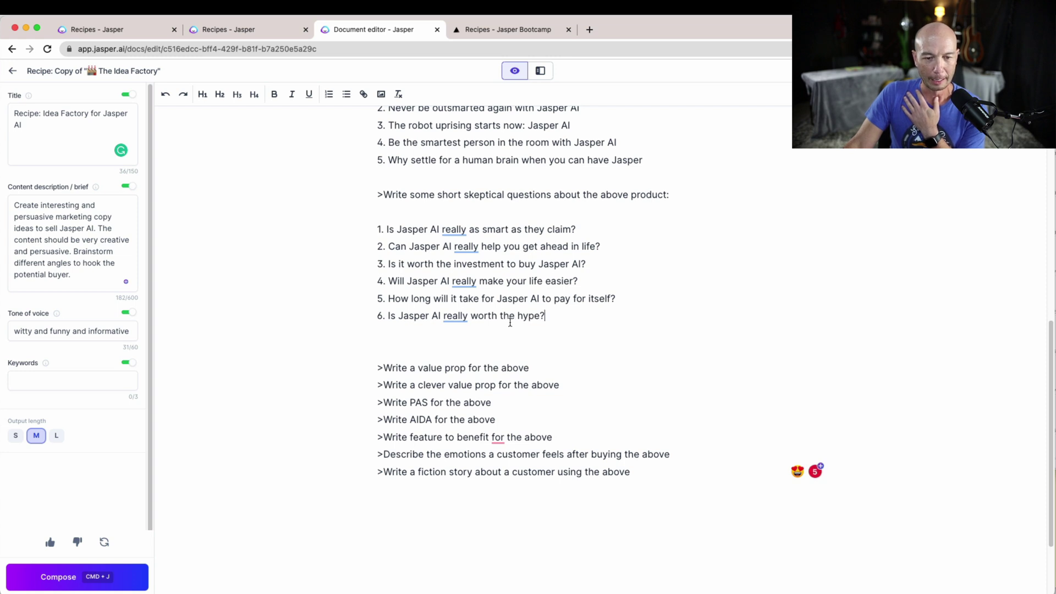
# Compose a value prop beginning 'Jasper AI is the smartest investment you'll ever make…'
pyautogui.click(547, 372)
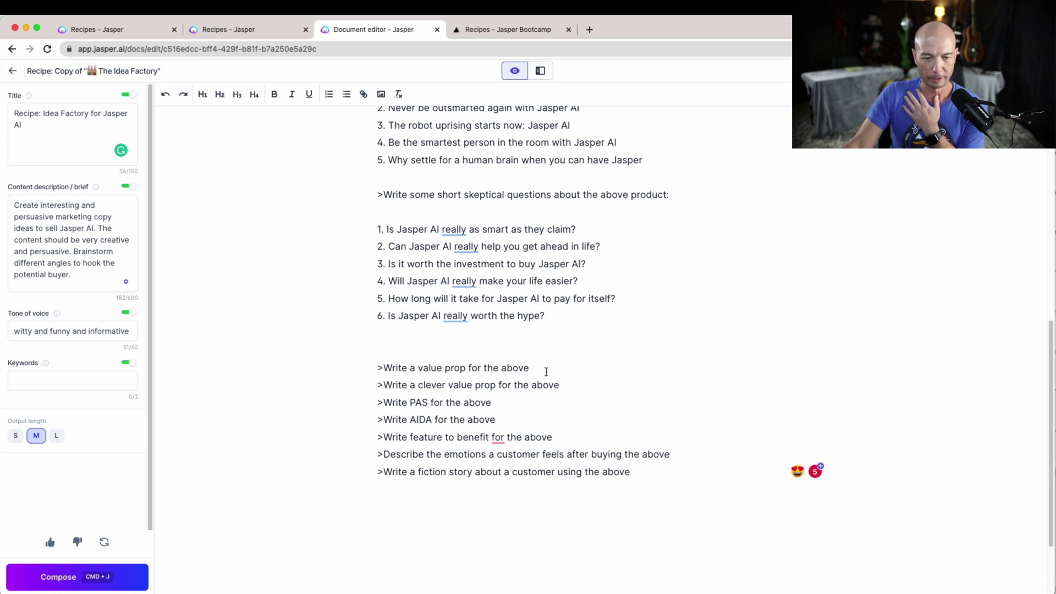
pyautogui.scroll(-2, 299, 440)
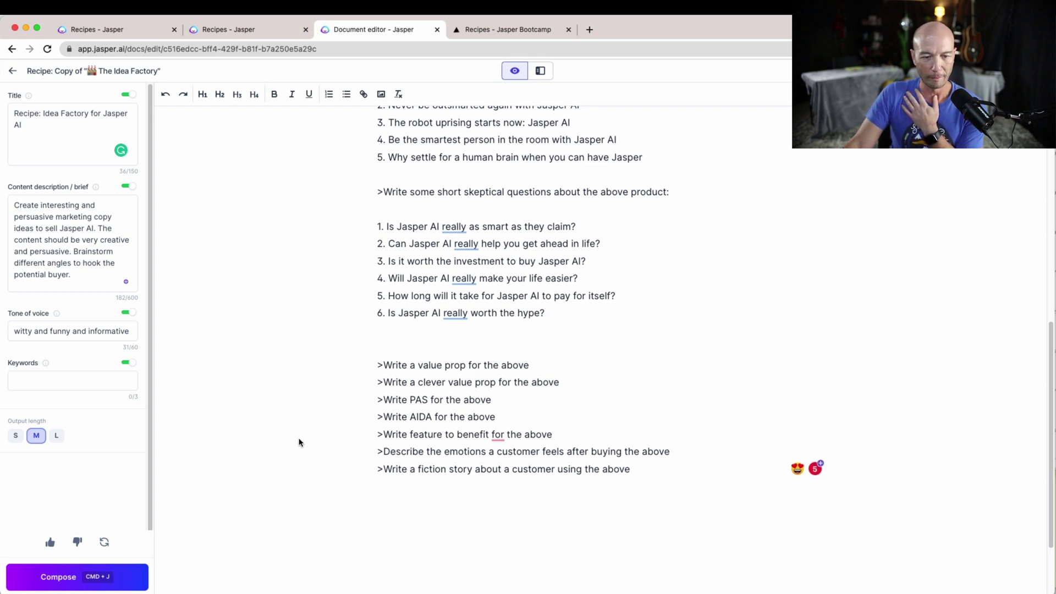
pyautogui.click(31, 586)
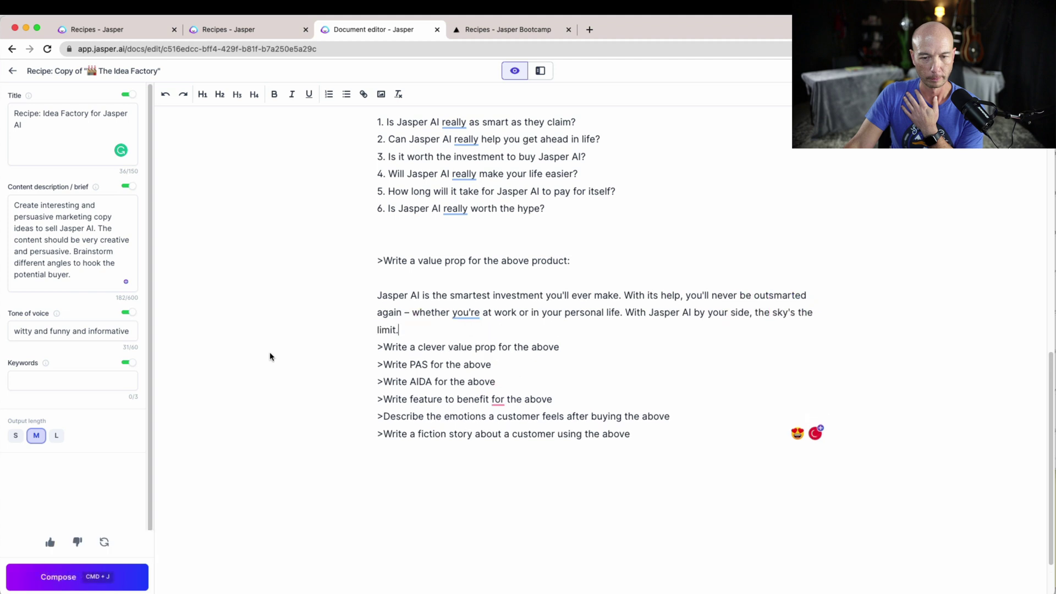
pyautogui.moveTo(466, 317)
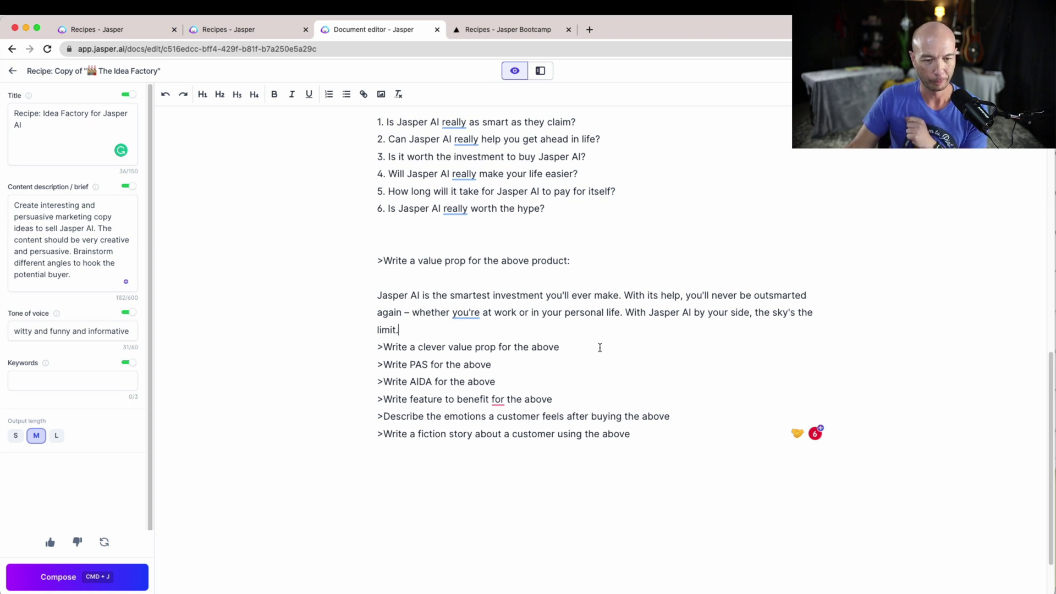
# Generate a PAS copy paragraph for Jasper AI under the PAS prompt
pyautogui.click(537, 362)
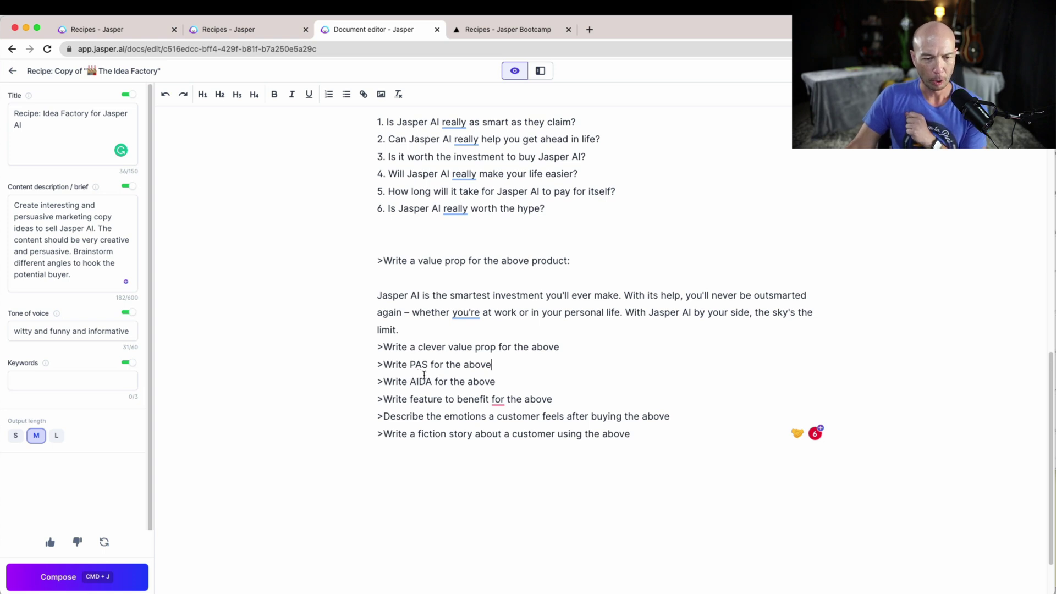
pyautogui.click(58, 580)
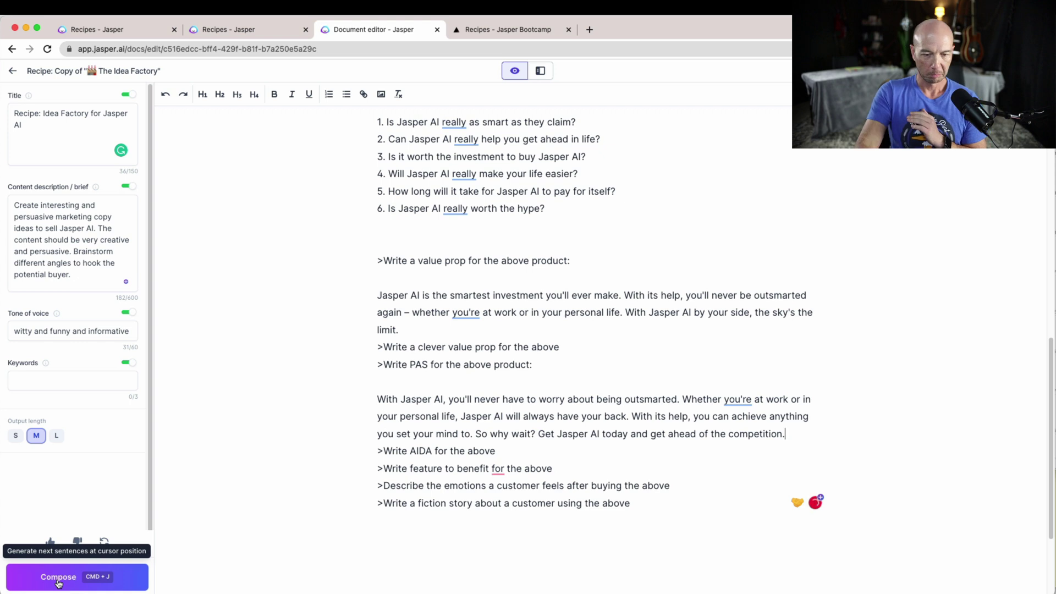
pyautogui.press('Return')
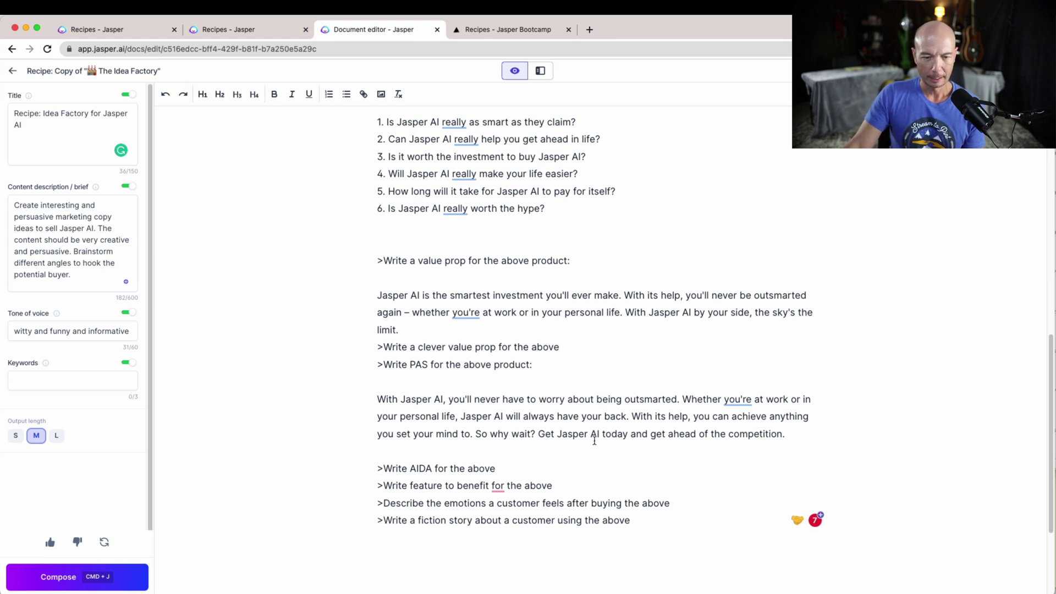
# Generate AIDA copy ending 'So don't wait any longer and get Jasper AI today!'
pyautogui.scroll(-3, 582, 475)
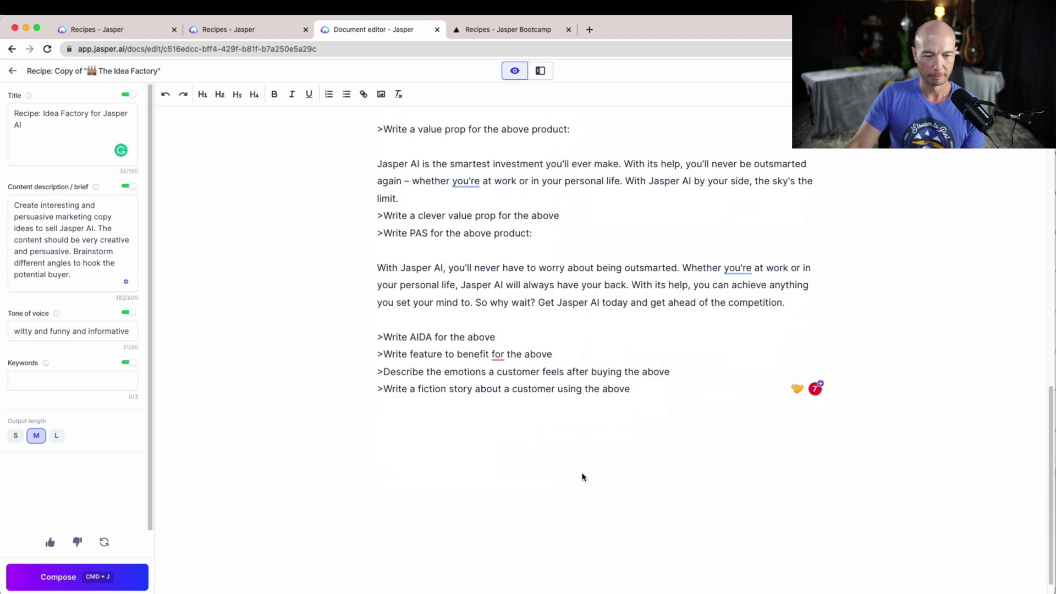
pyautogui.click(35, 575)
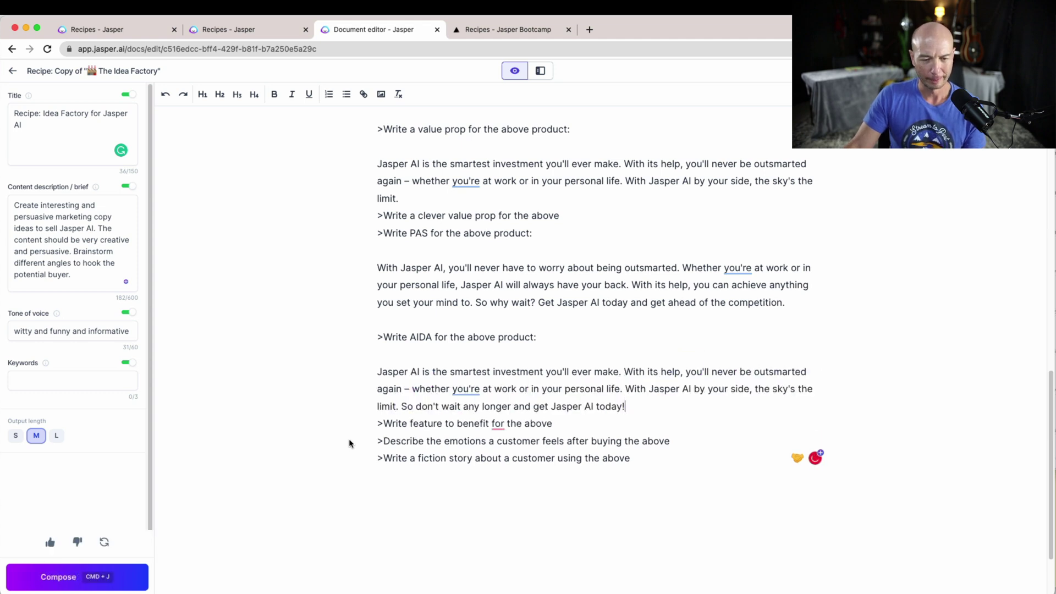
pyautogui.click(600, 428)
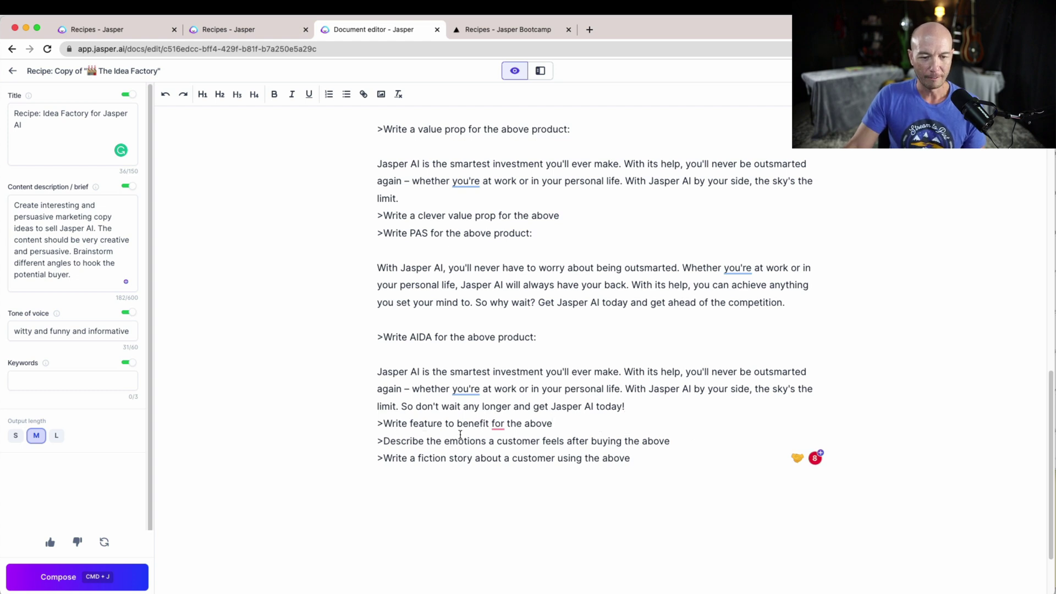
# Have Jasper write the 'personal brainiac' paragraph and five user personas, leaving a blank line before the emotions prompt
pyautogui.click(53, 587)
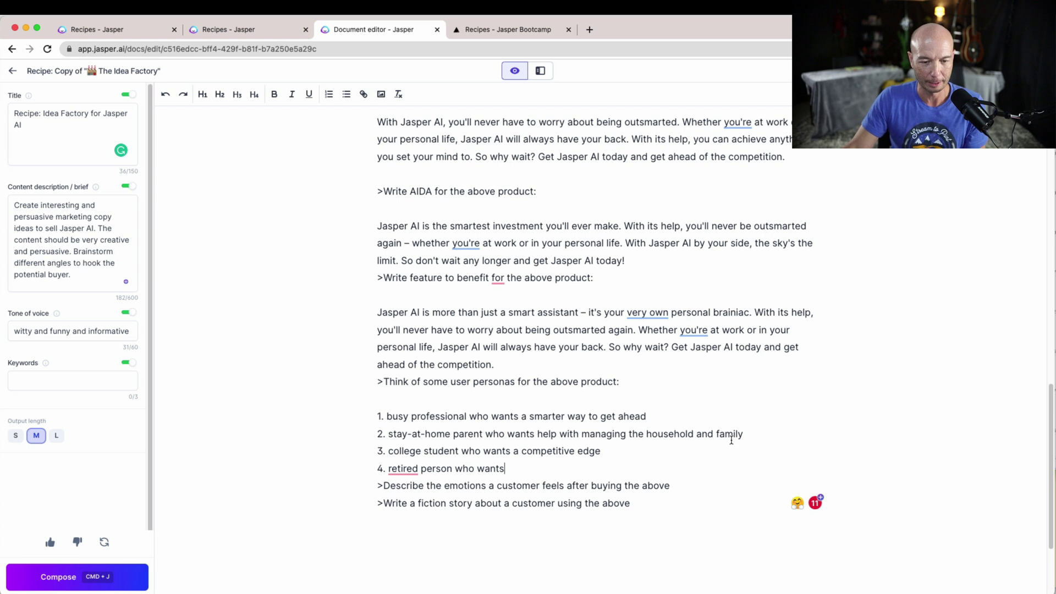
pyautogui.click(32, 588)
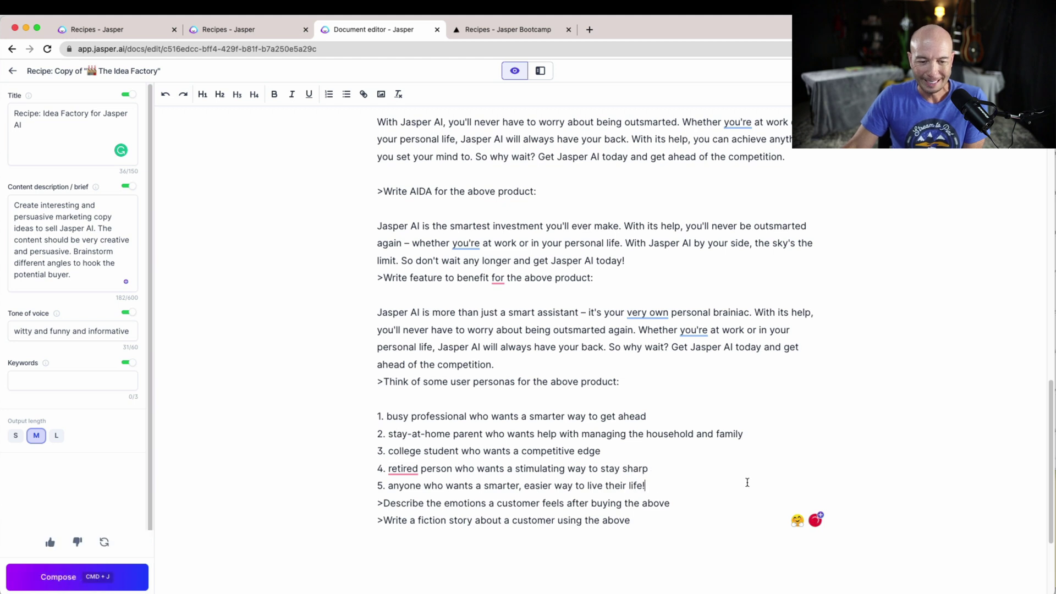
pyautogui.click(671, 482)
pyautogui.press('Return')
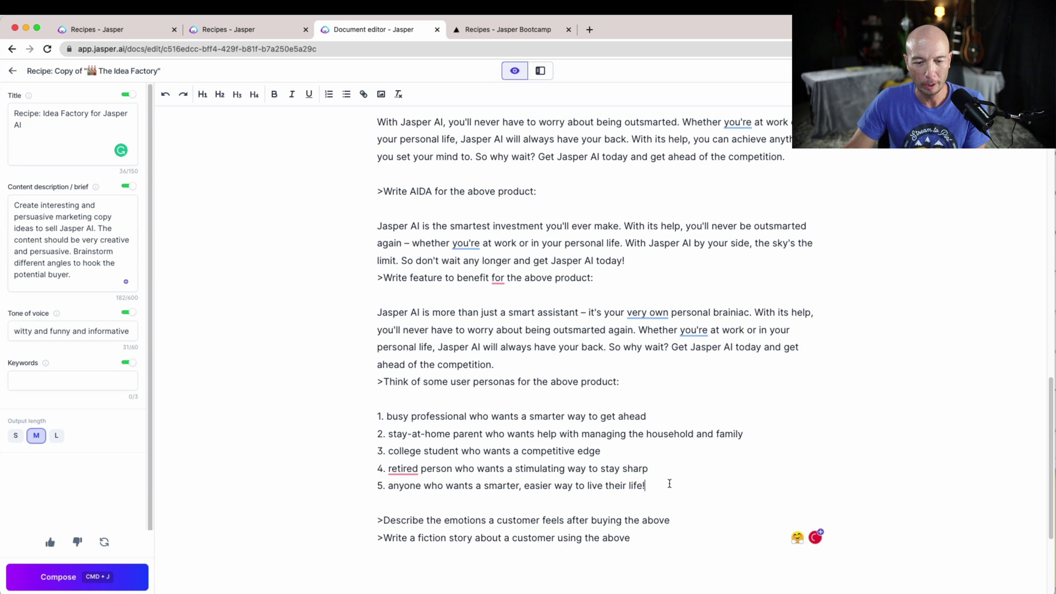
pyautogui.moveTo(667, 483); pyautogui.dragTo(318, 413)
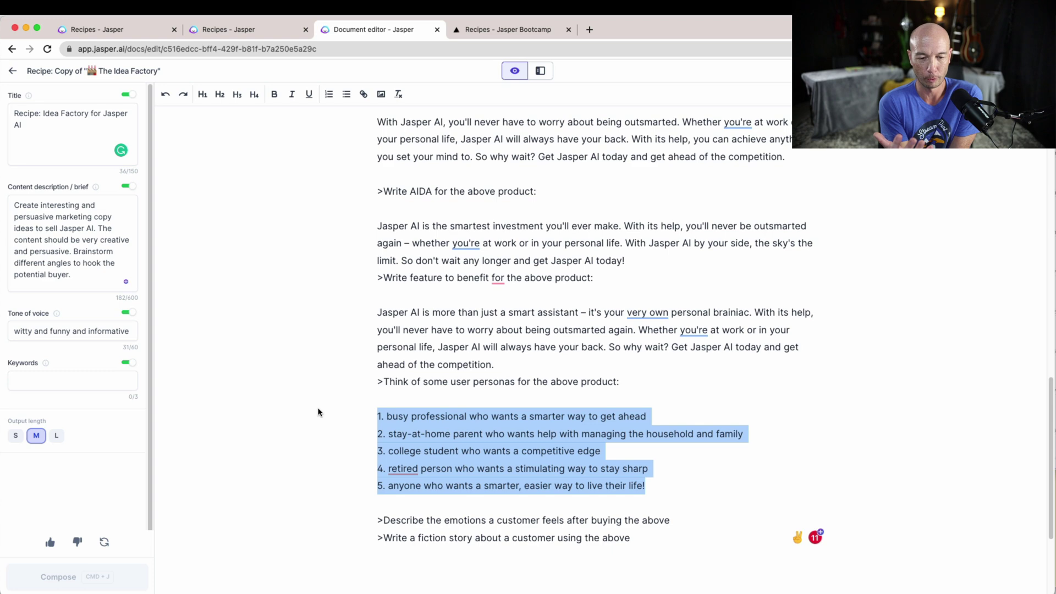
pyautogui.click(709, 520)
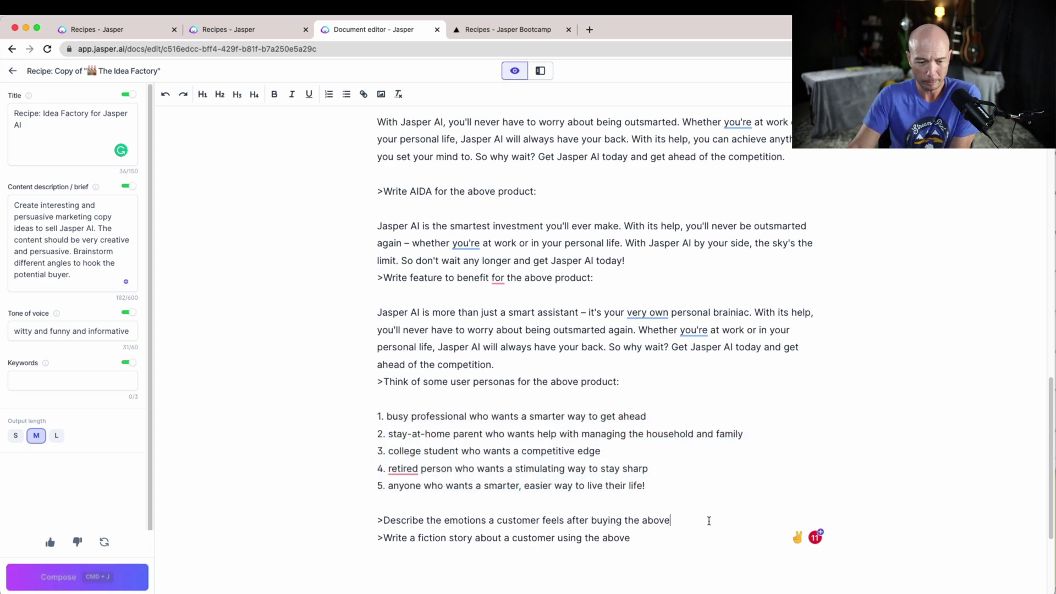
pyautogui.scroll(-2, 709, 514)
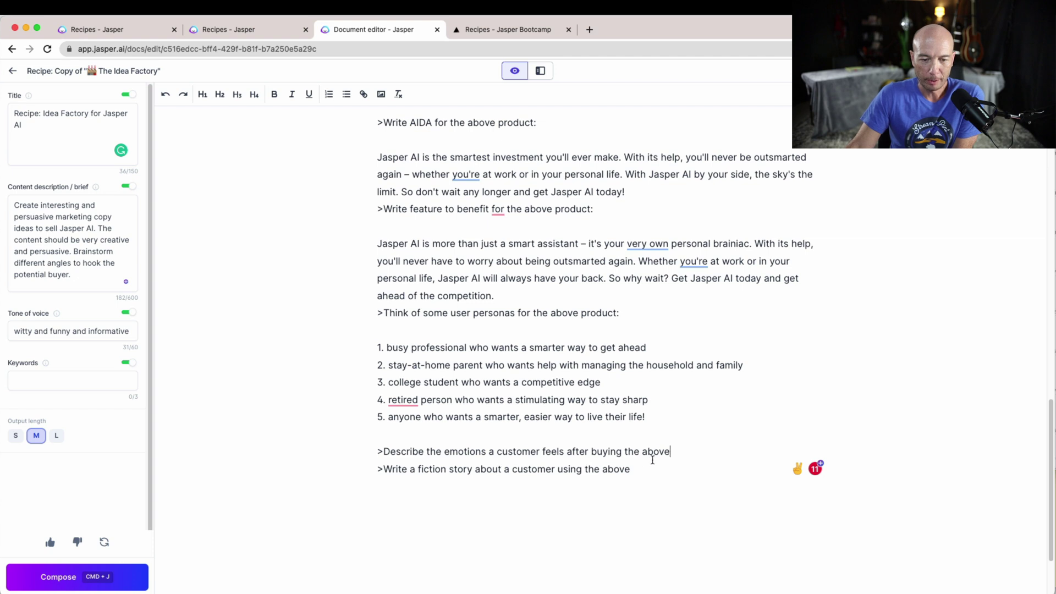
# Have Jasper write the emotions paragraph: customers feel relieved, happy and excited about what Jasper AI helps them achieve
pyautogui.click(44, 578)
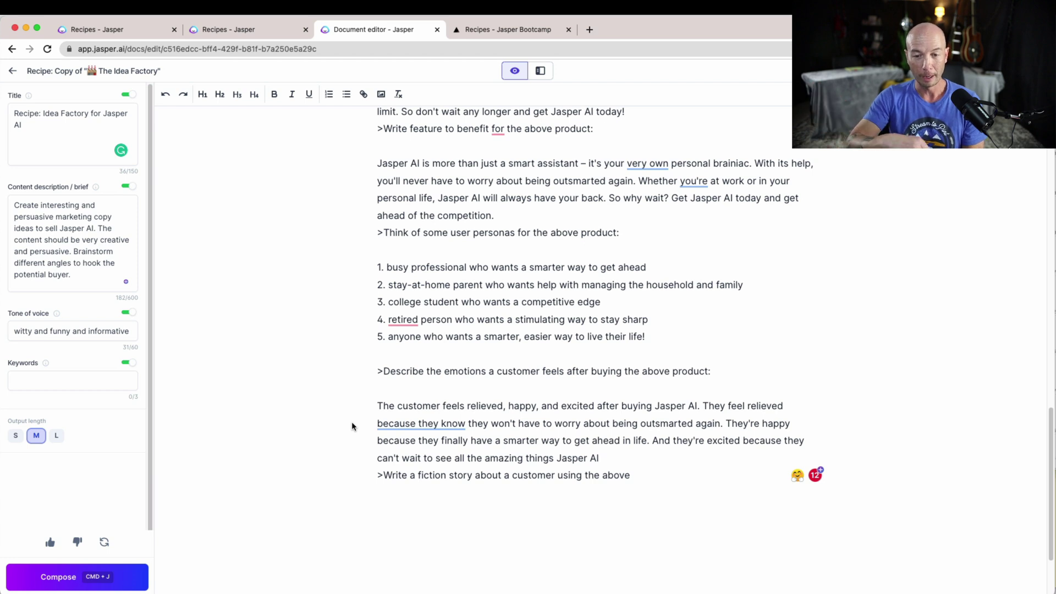
pyautogui.press('Return')
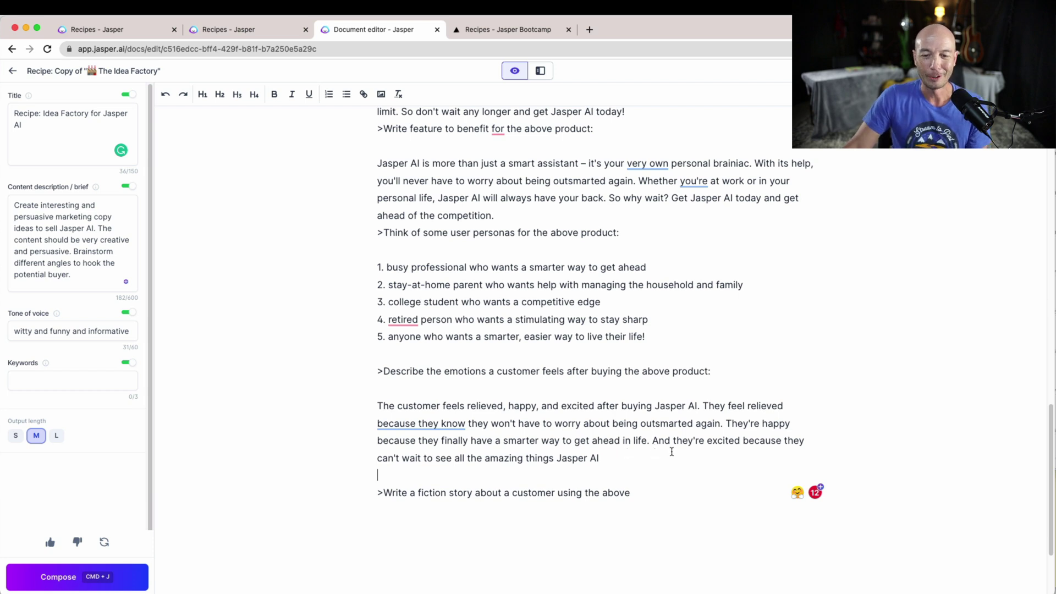
pyautogui.click(692, 495)
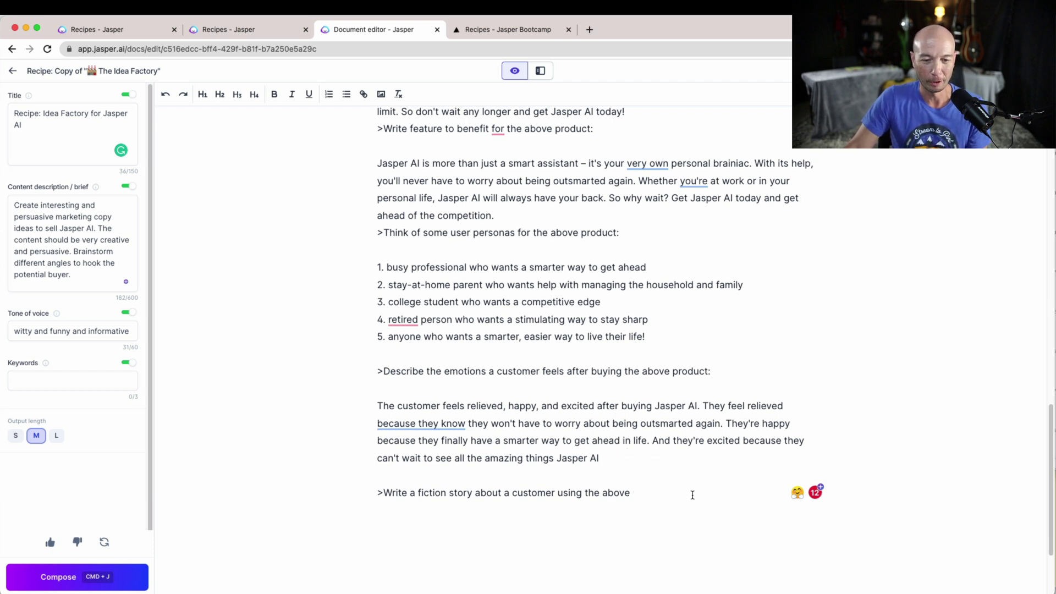
pyautogui.click(678, 457)
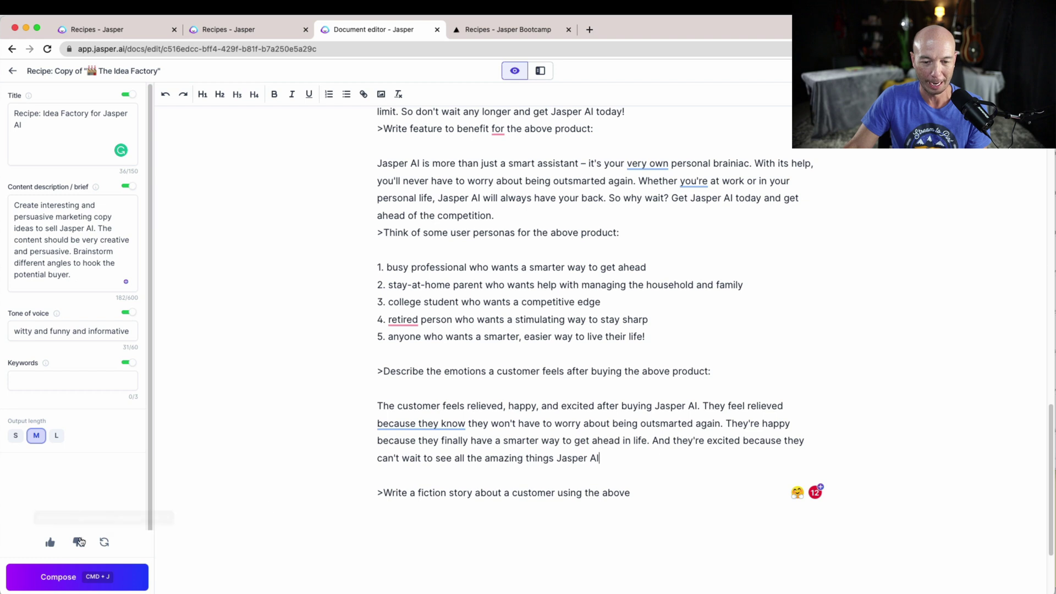
pyautogui.click(47, 583)
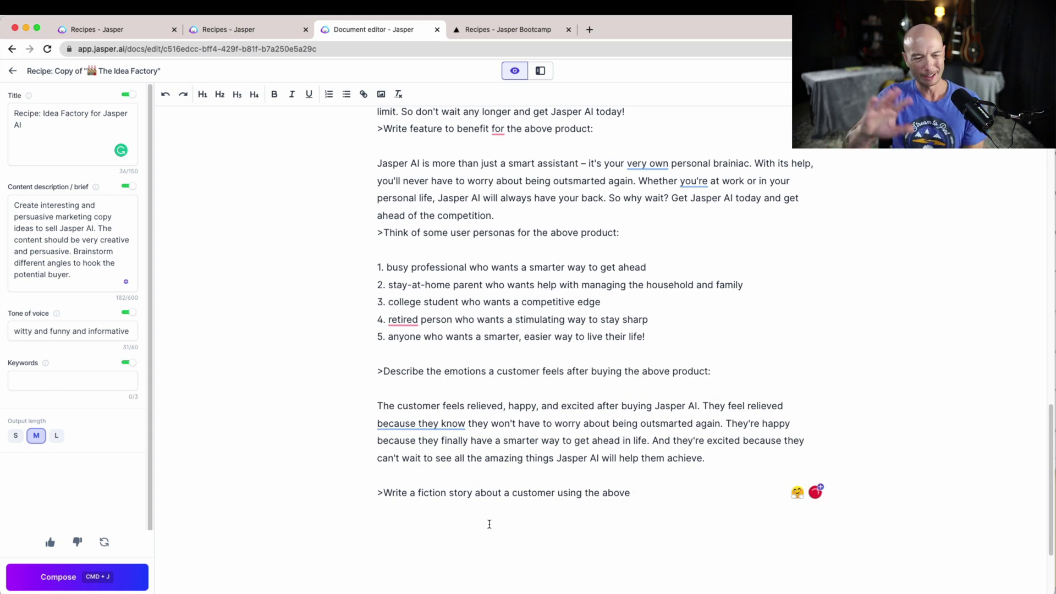
pyautogui.scroll(-3, 429, 517)
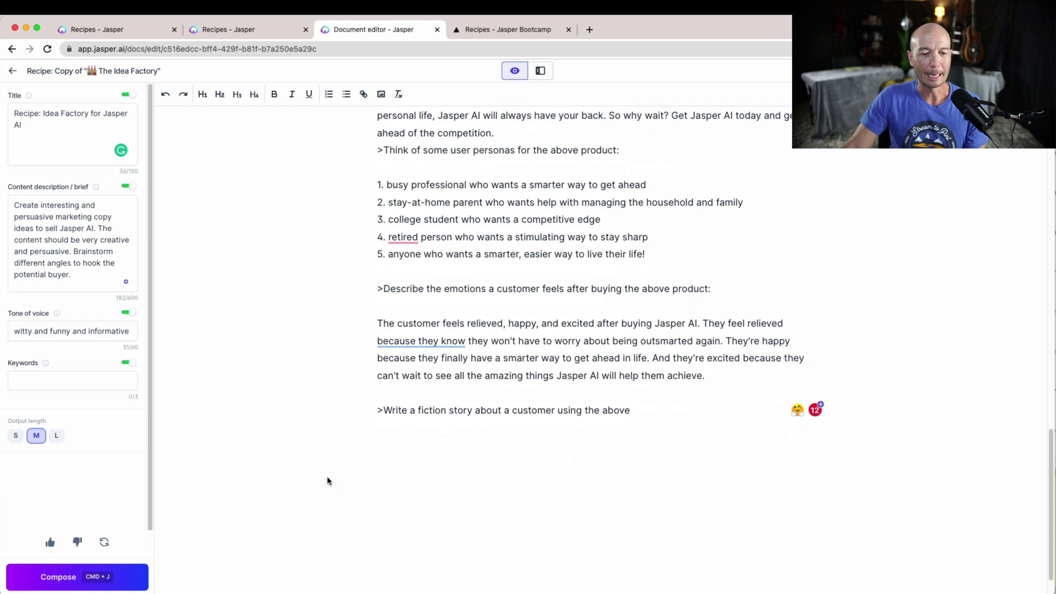
pyautogui.scroll(-2, 327, 481)
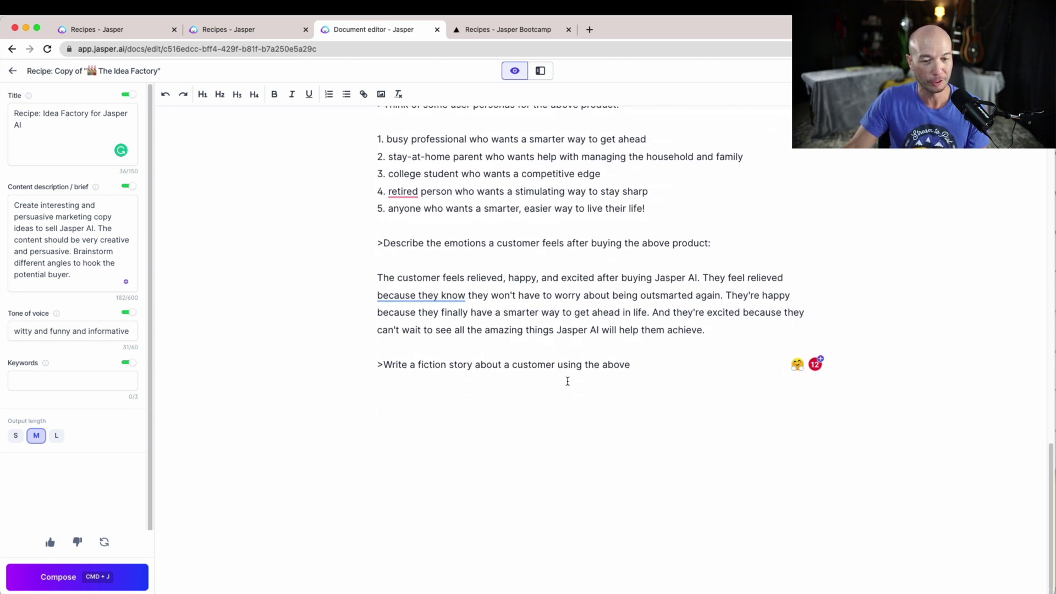
# Have Jasper compose the three-paragraph fiction story about Kate, ending 'And she couldn't be happier.'
pyautogui.click(47, 578)
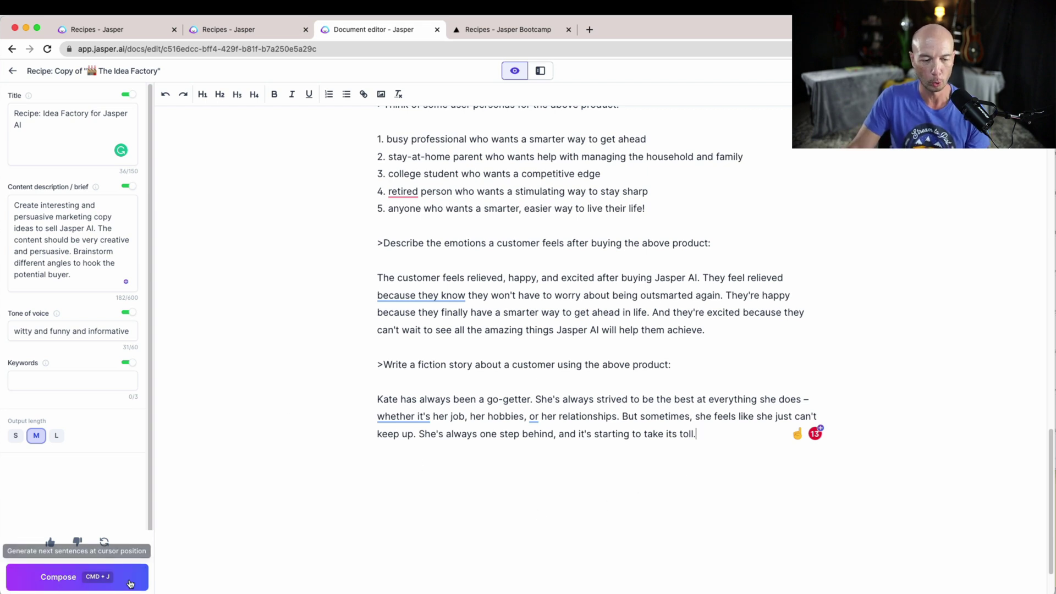
pyautogui.click(60, 577)
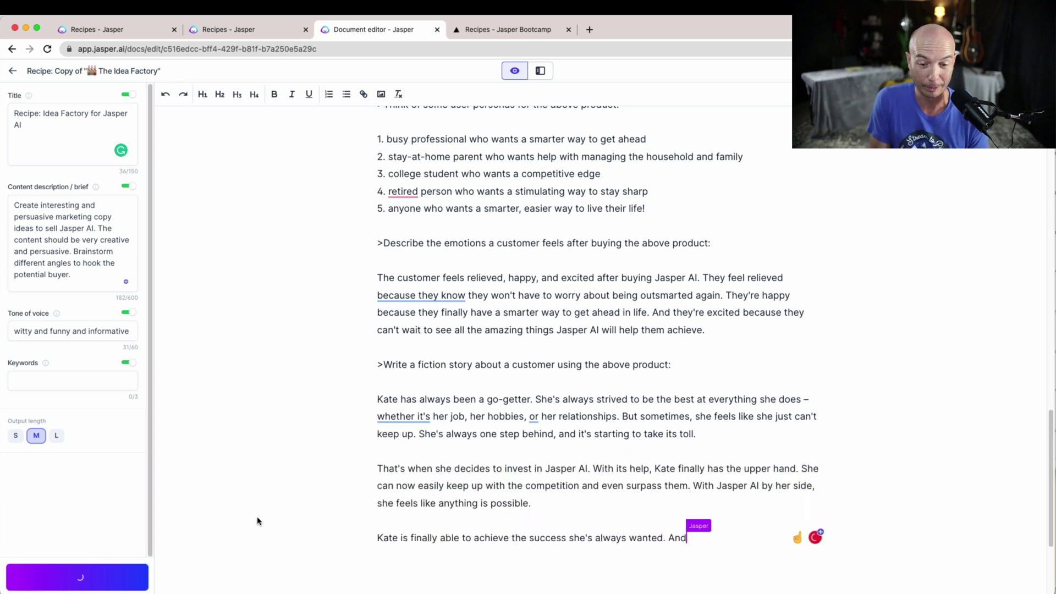
pyautogui.scroll(-3, 257, 520)
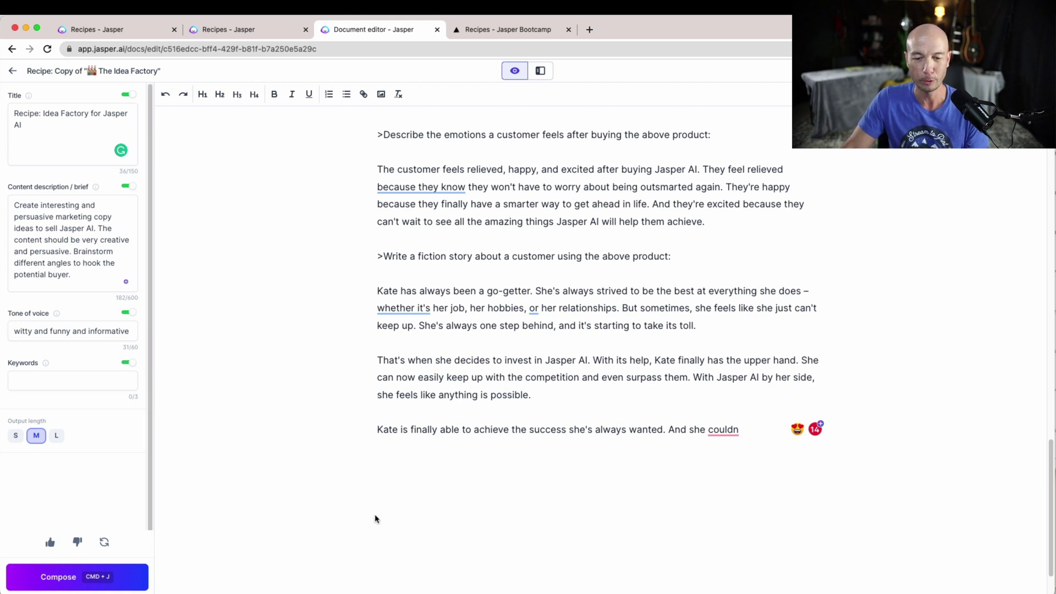
pyautogui.click(50, 588)
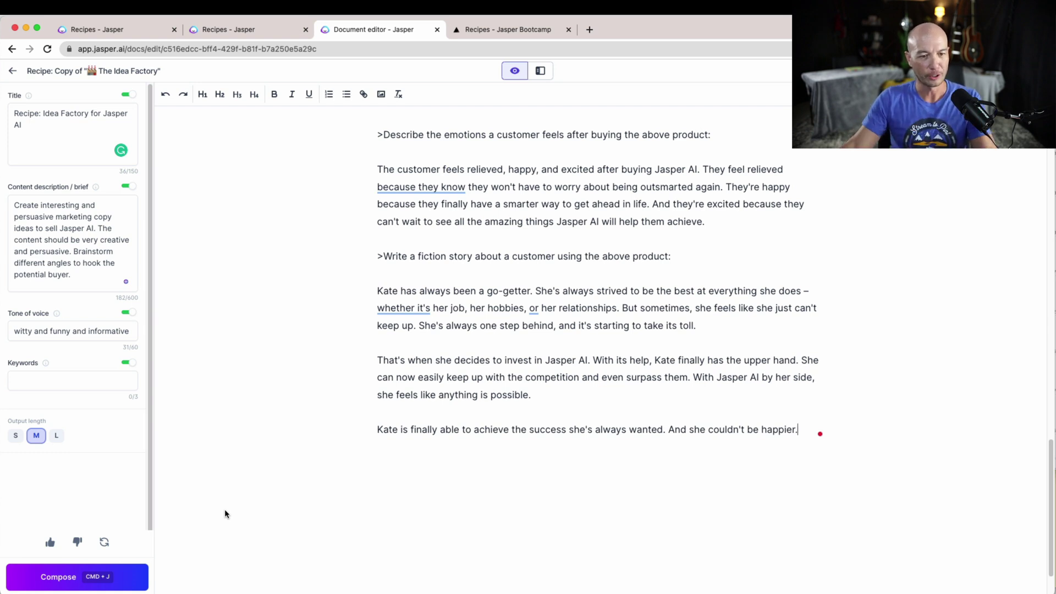
pyautogui.scroll(1, 619, 523)
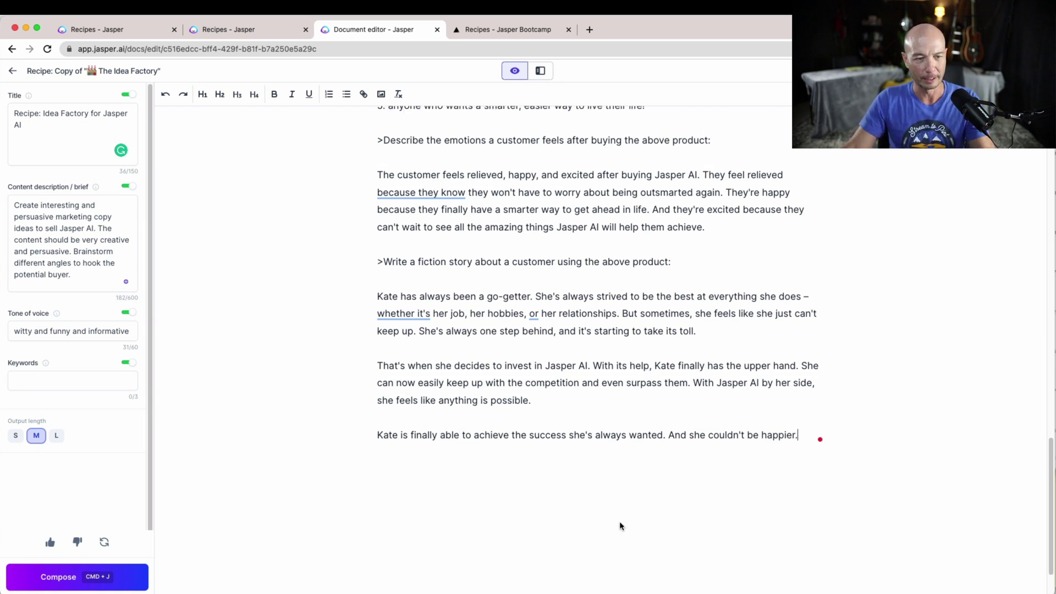
pyautogui.scroll(1, 618, 537)
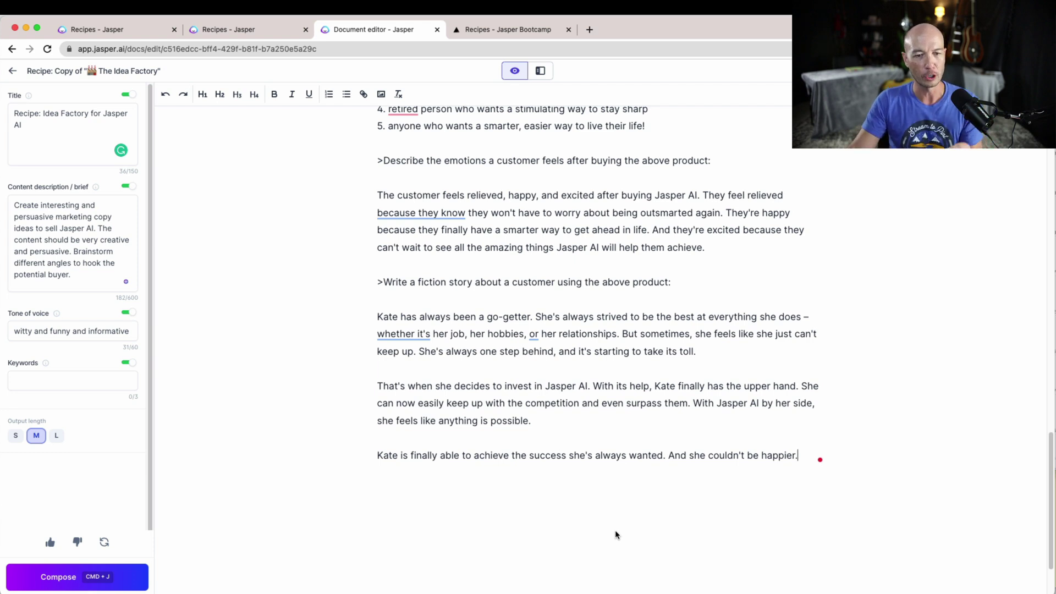
pyautogui.tripleClick(398, 281)
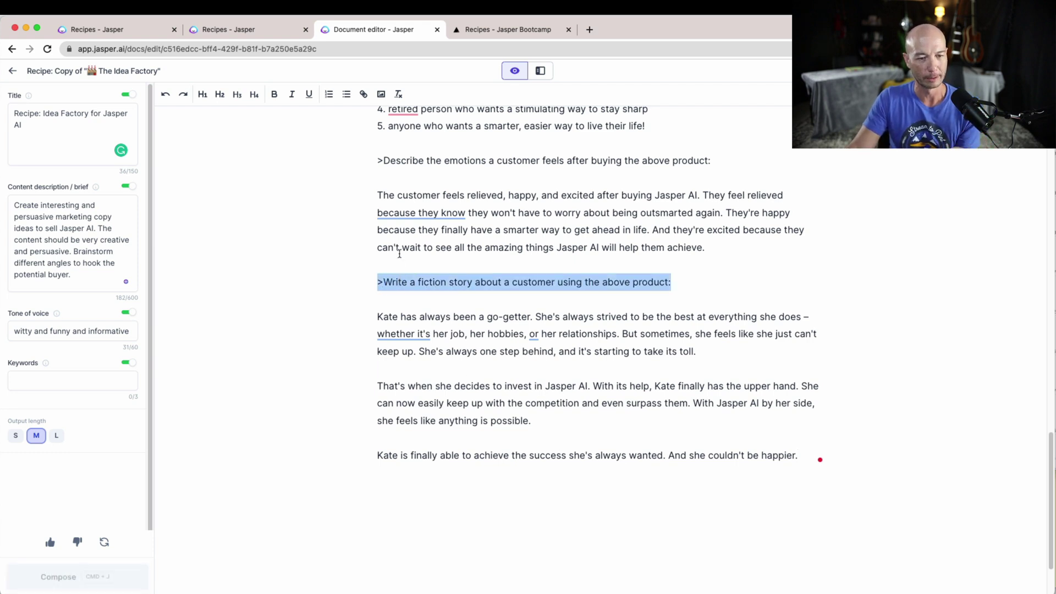
pyautogui.tripleClick(409, 161)
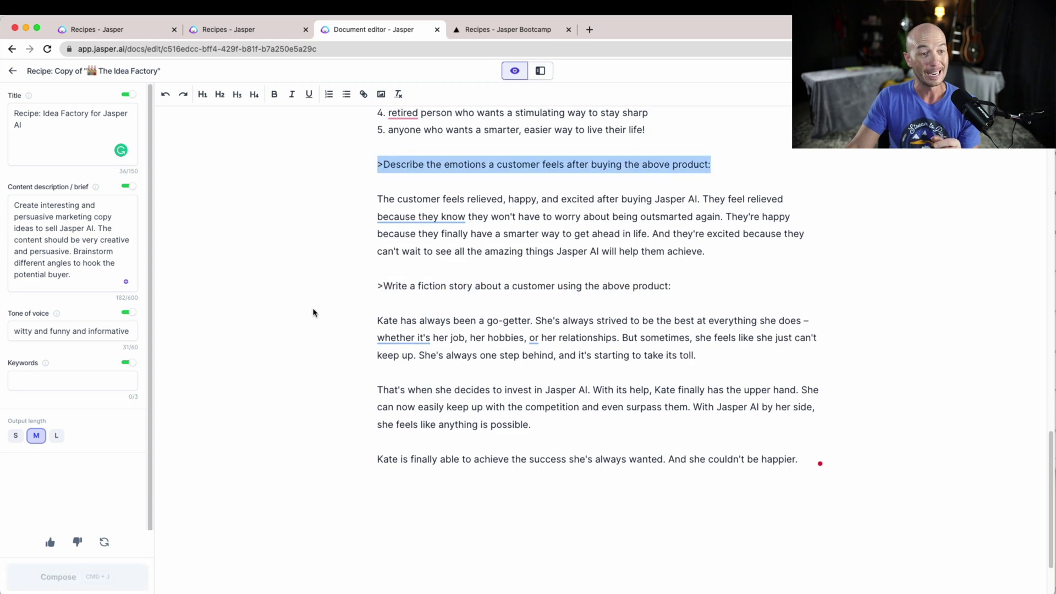
pyautogui.scroll(7, 313, 312)
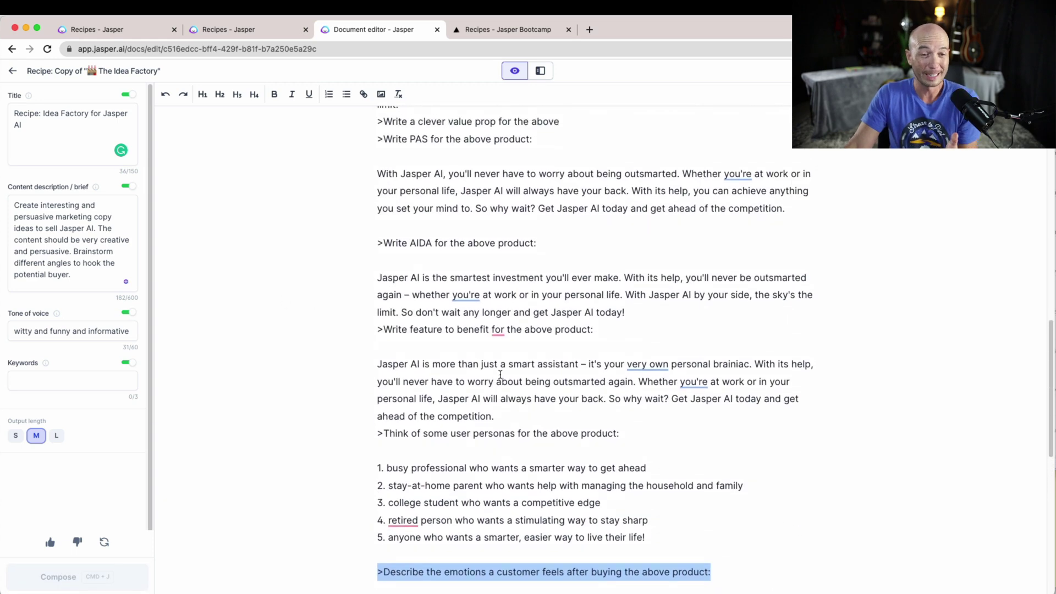
pyautogui.scroll(2, 409, 370)
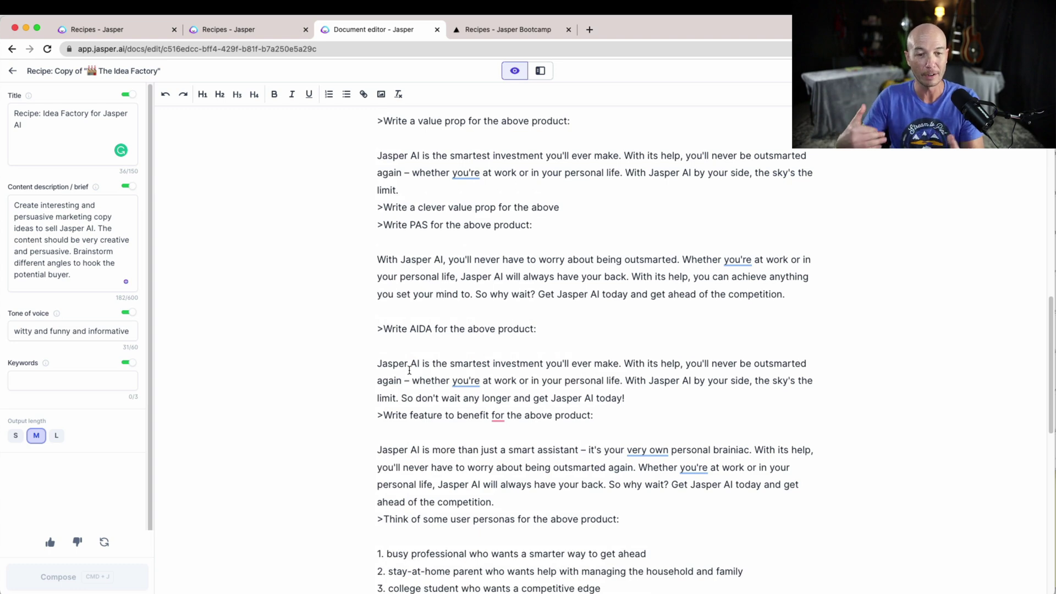
pyautogui.scroll(7, 602, 349)
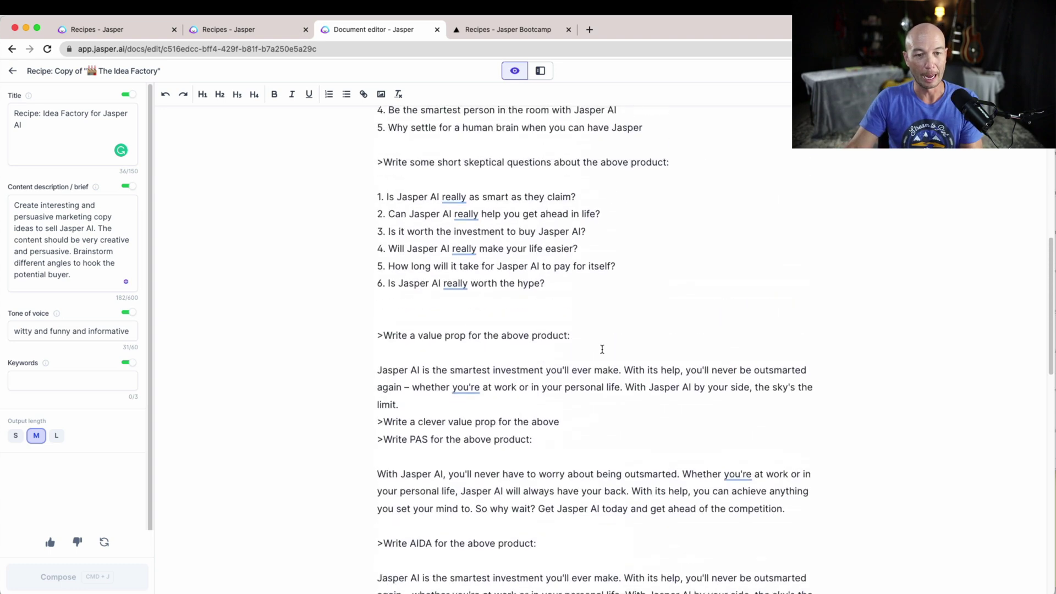
pyautogui.scroll(5, 554, 273)
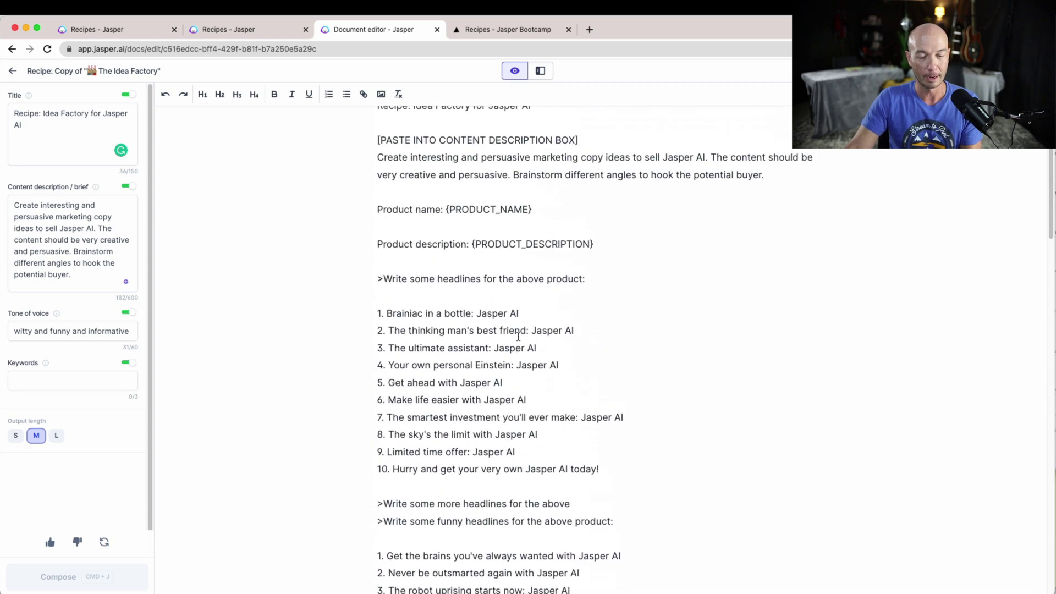
pyautogui.scroll(-3, 438, 313)
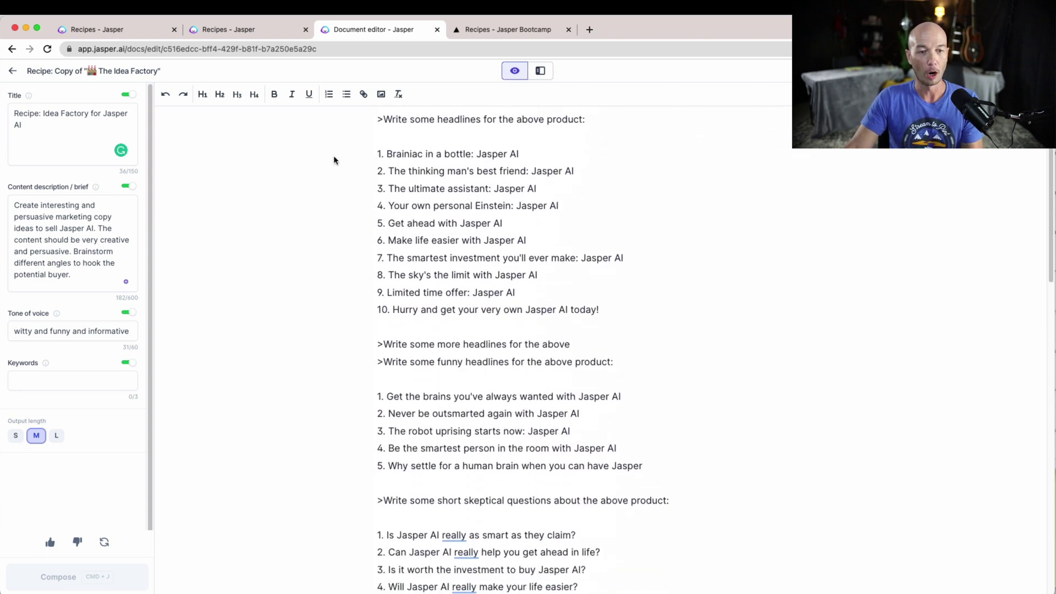
pyautogui.click(648, 303)
pyautogui.moveTo(648, 304); pyautogui.dragTo(275, 159)
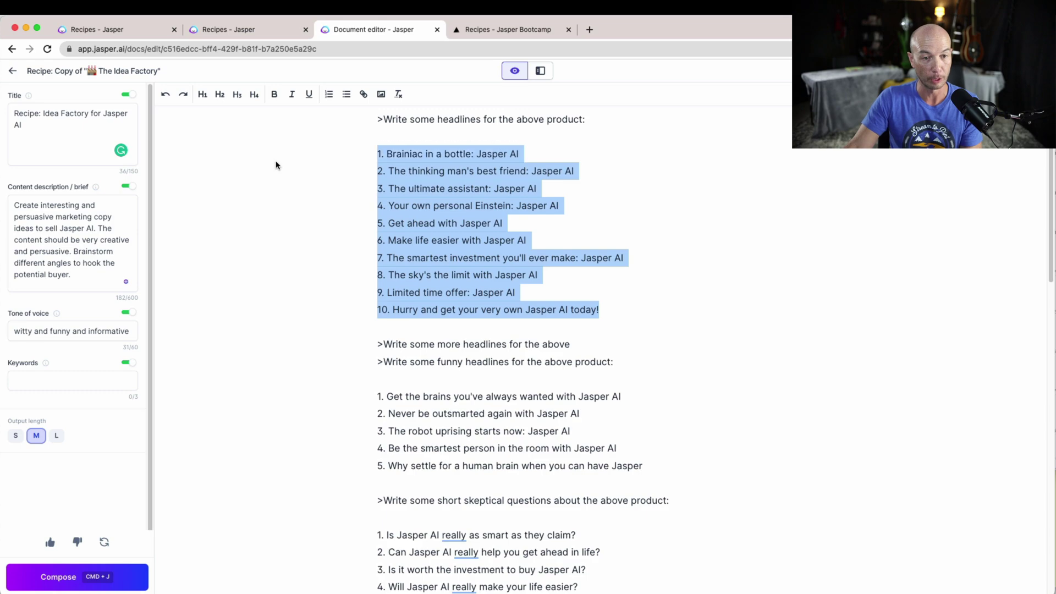
pyautogui.scroll(-5, 375, 334)
pyautogui.scroll(-7, 385, 358)
pyautogui.scroll(3, 389, 385)
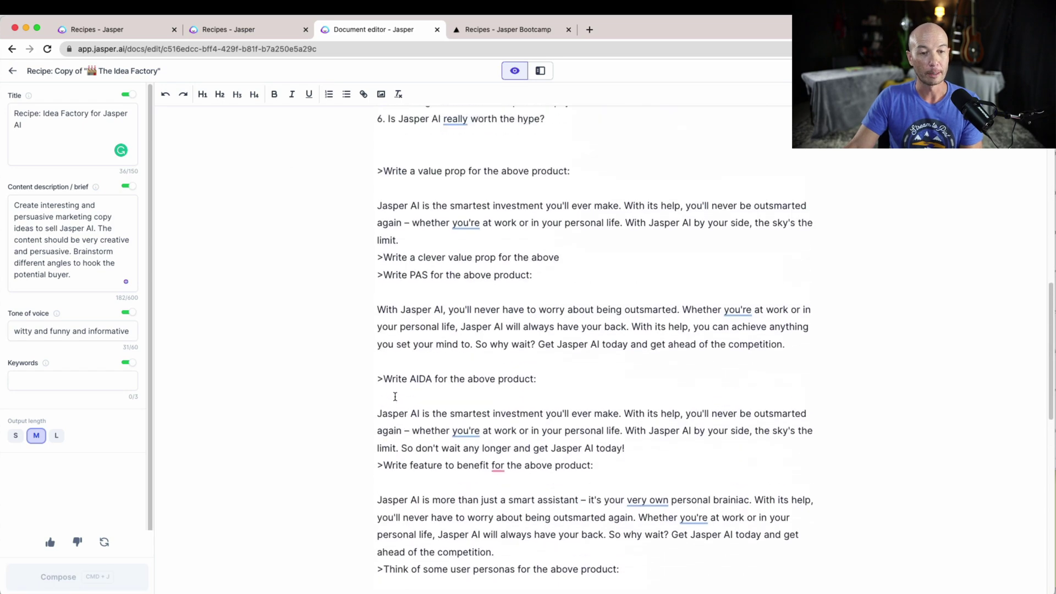
pyautogui.scroll(-5, 393, 283)
pyautogui.scroll(-5, 393, 284)
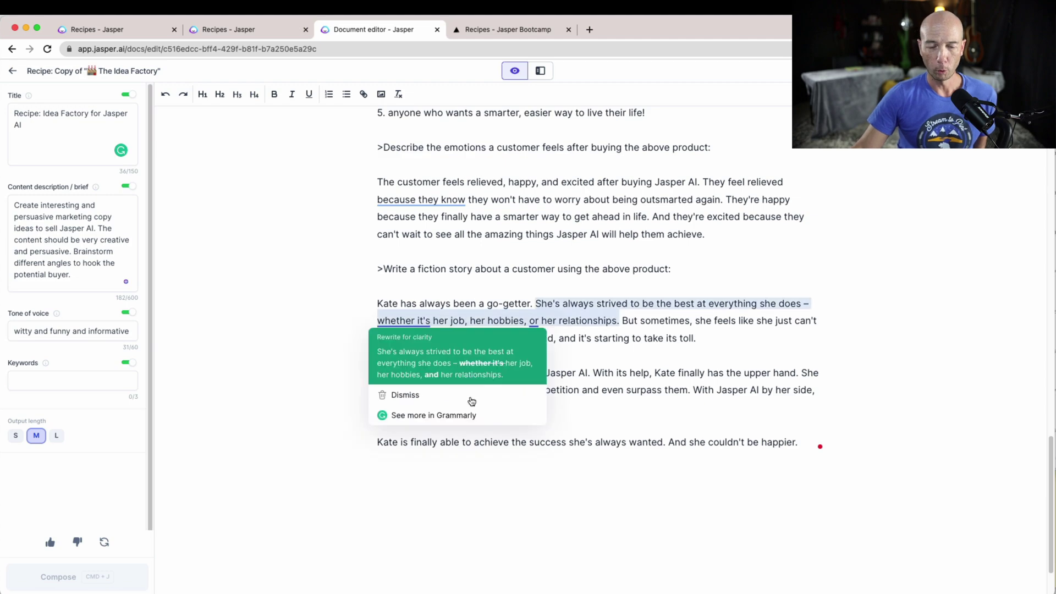
pyautogui.click(635, 448)
pyautogui.scroll(15, 635, 448)
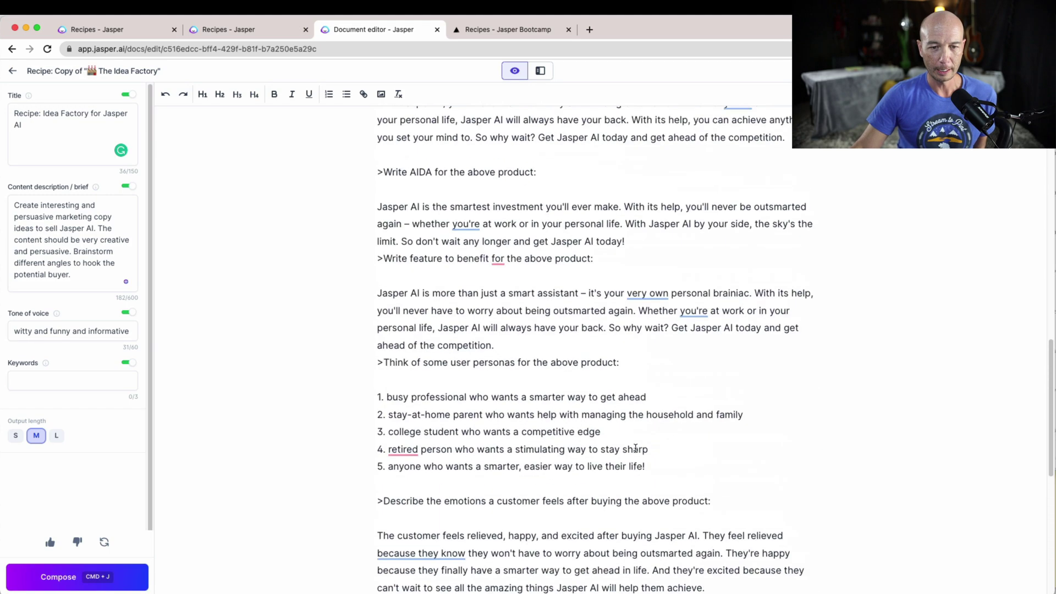
pyautogui.scroll(10, 635, 448)
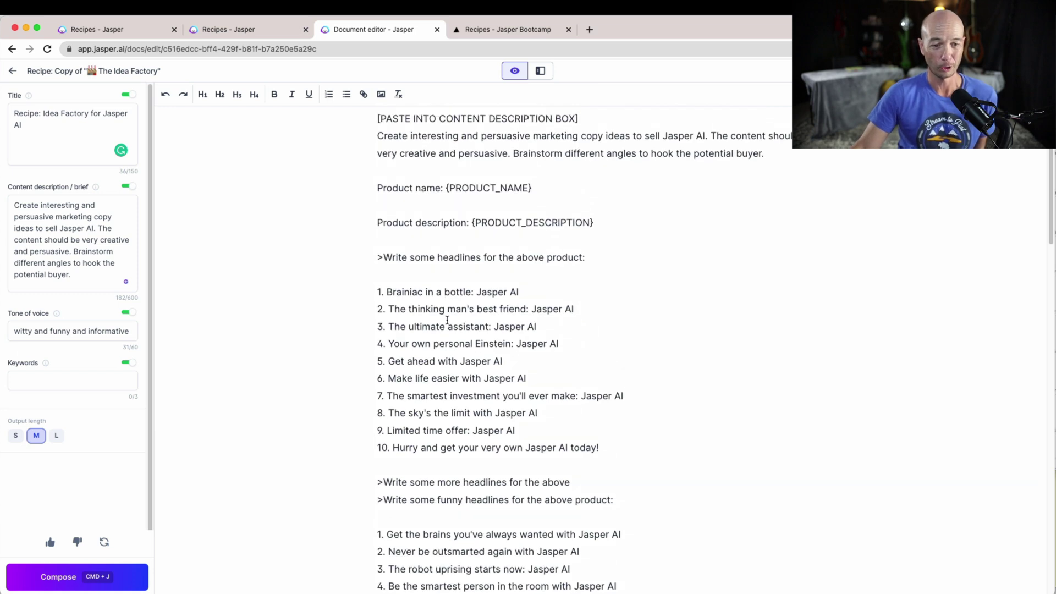
pyautogui.scroll(-2, 448, 320)
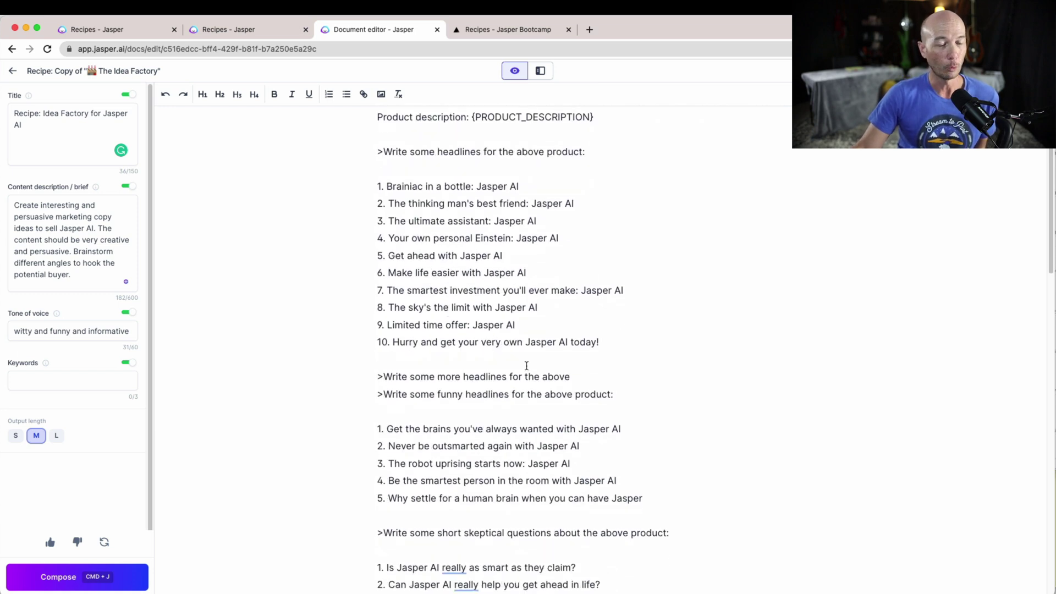